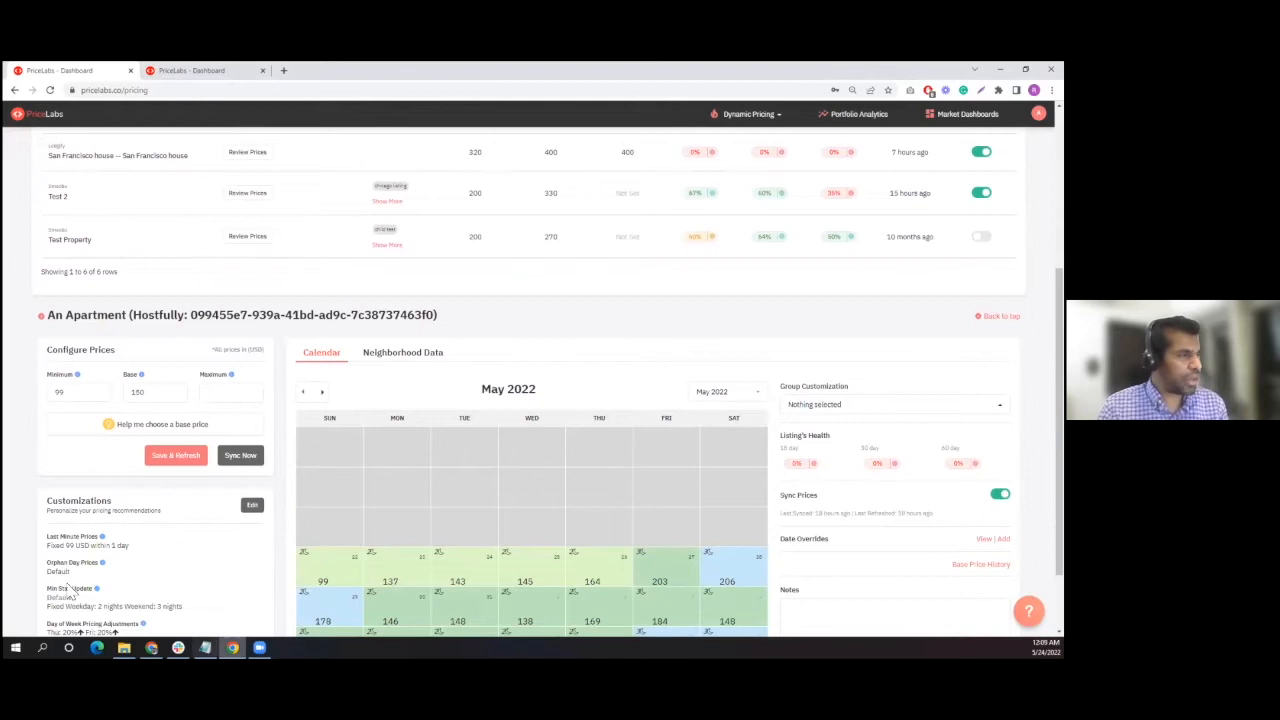
- Open the base price help for the An Apartment listing and choose the market-based price
scroll(203, 323, down, 1)
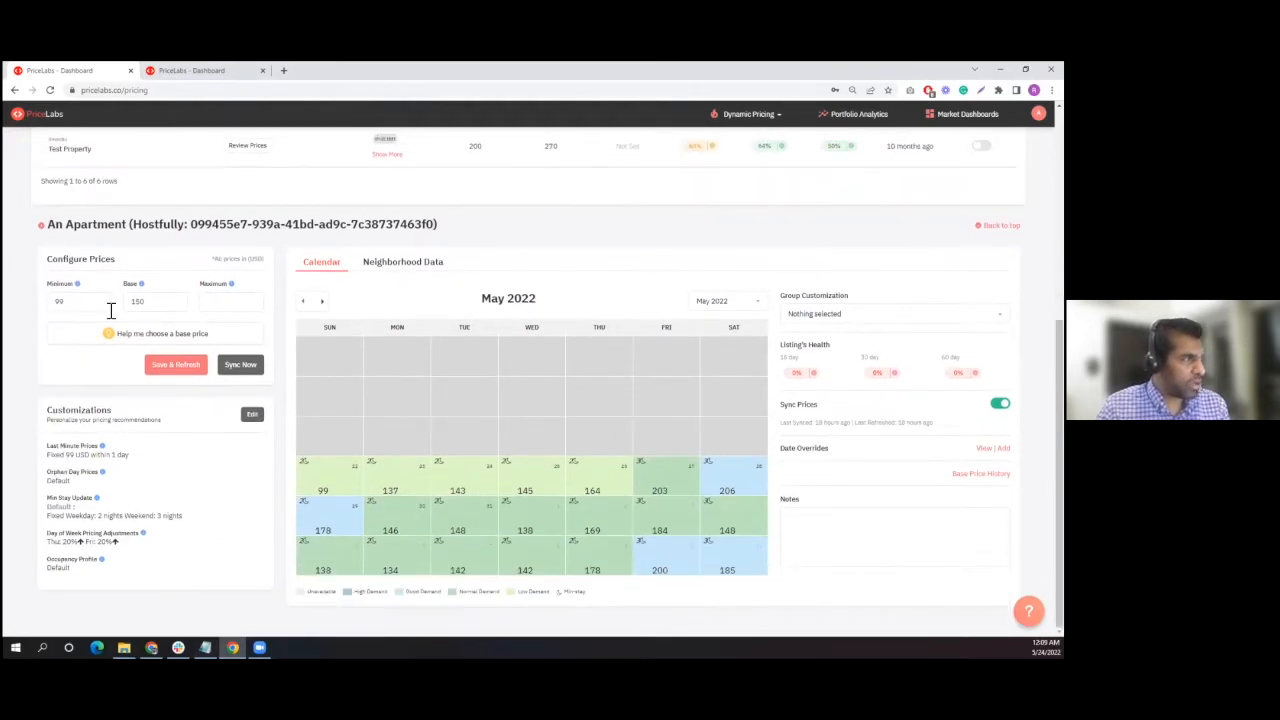
click(160, 340)
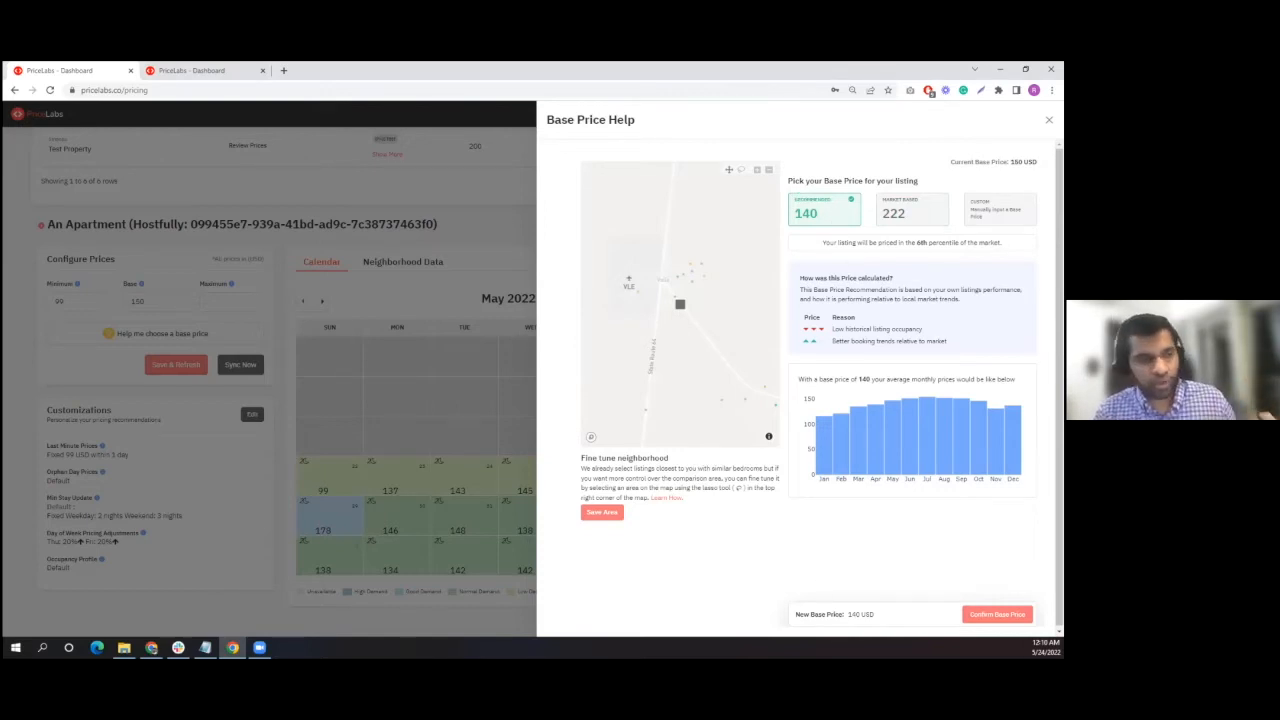
click(910, 210)
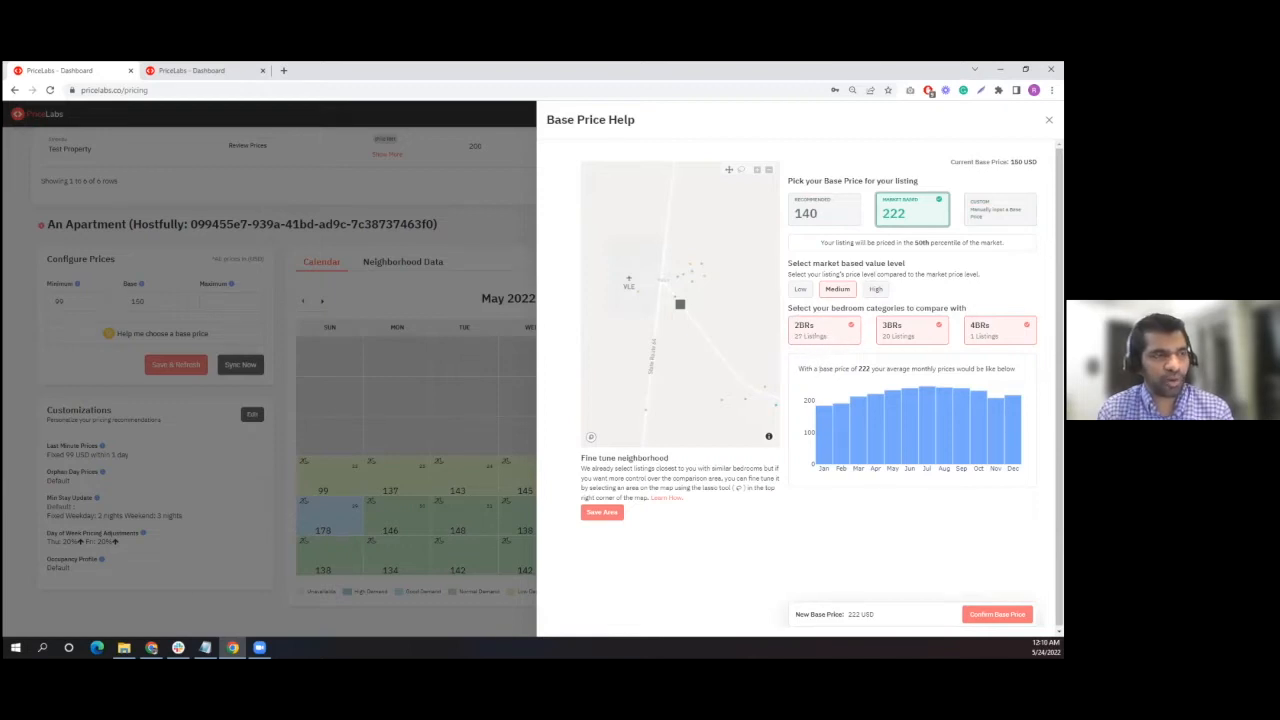
- Examine how the comparable listings are spread around the property on the Base Price Help map
mouse_move(679, 313)
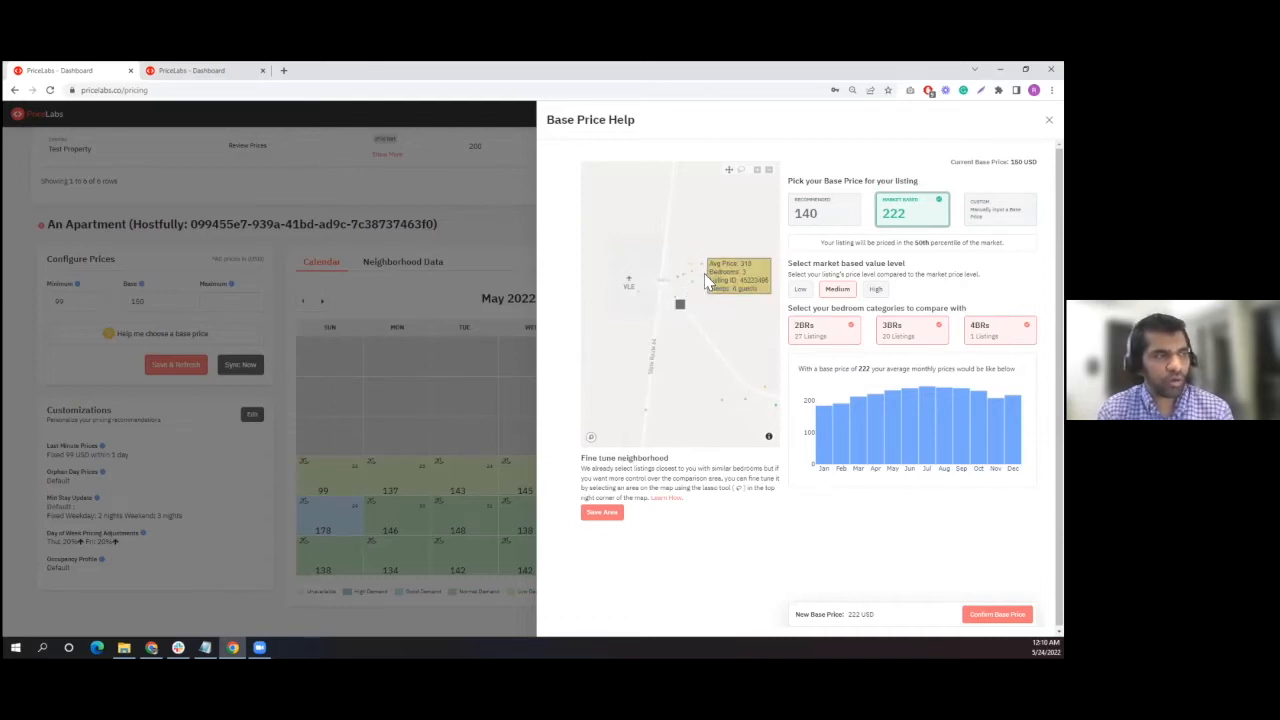
scroll(700, 380, down, 1)
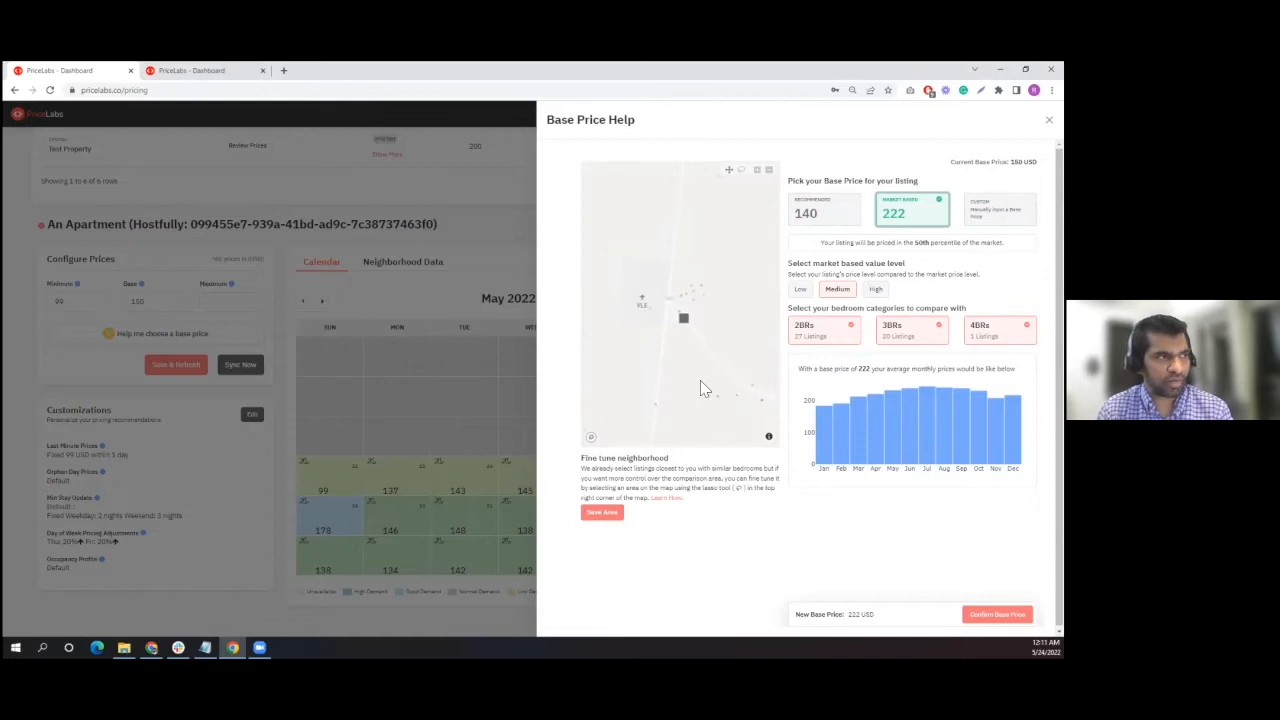
scroll(700, 382, down, 2)
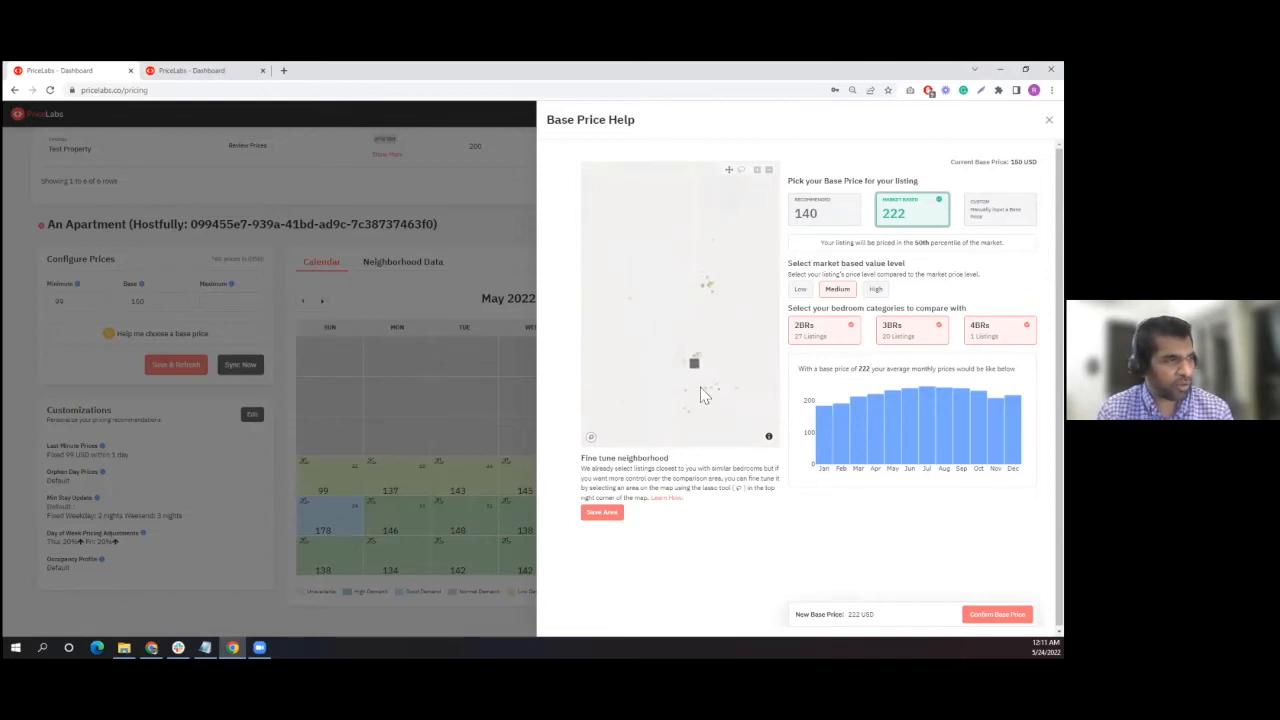
scroll(703, 395, down, 2)
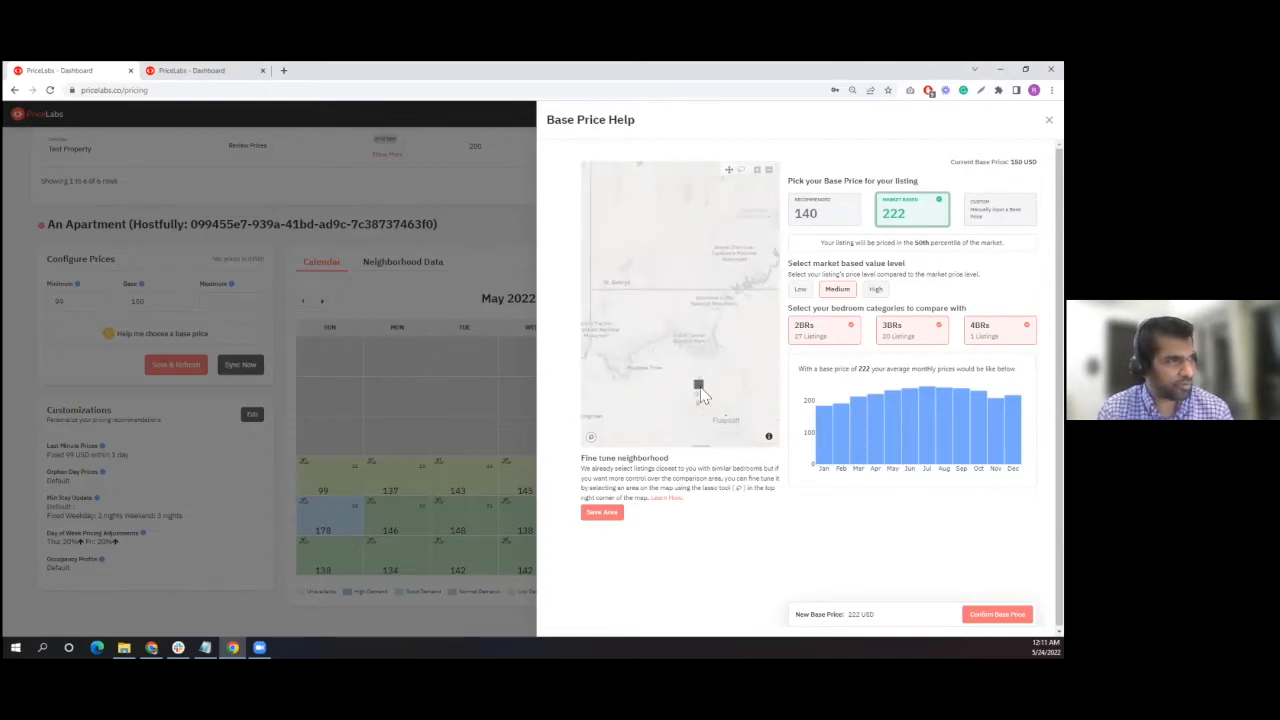
scroll(705, 400, up, 3)
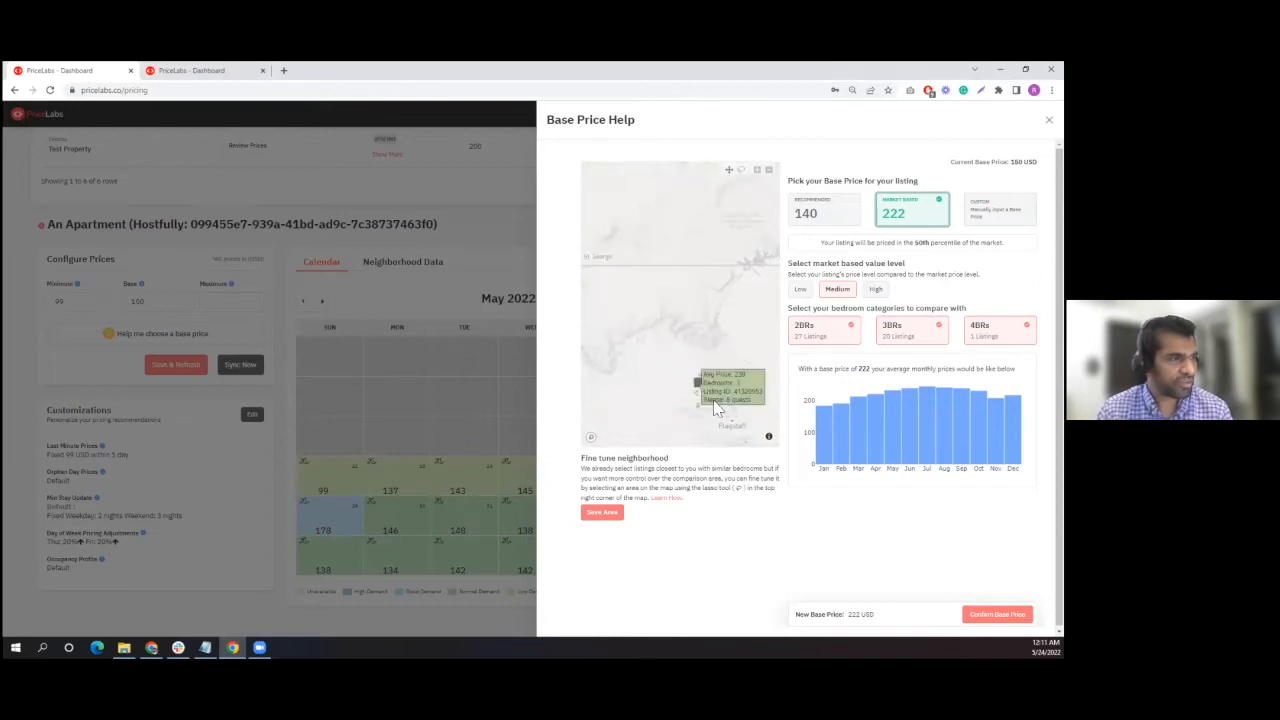
scroll(697, 400, up, 3)
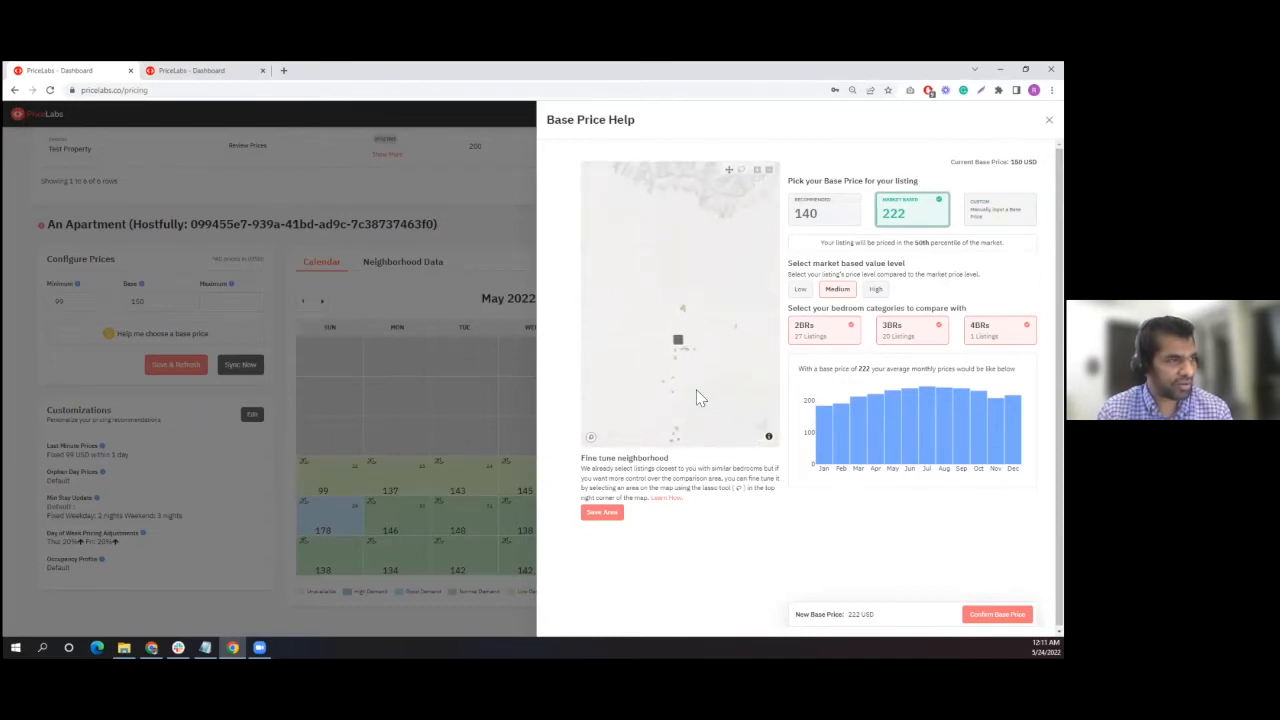
drag(697, 391, 654, 287)
scroll(709, 340, down, 4)
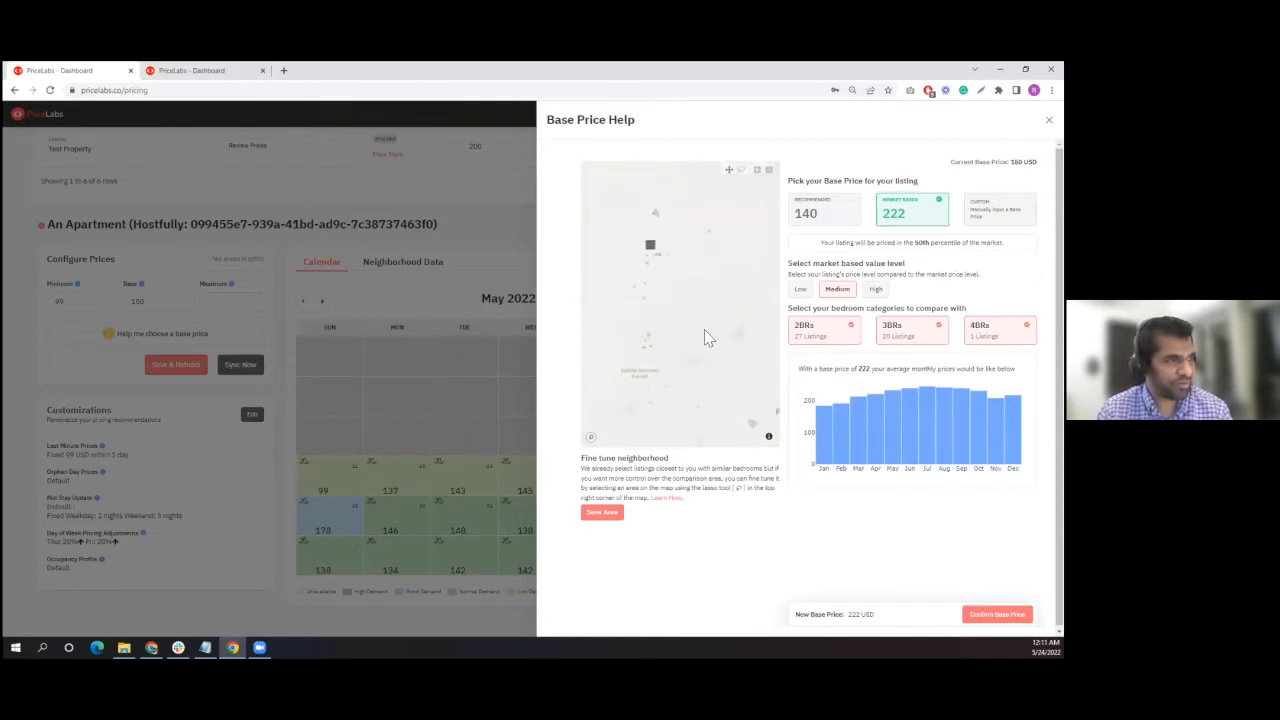
scroll(676, 324, up, 1)
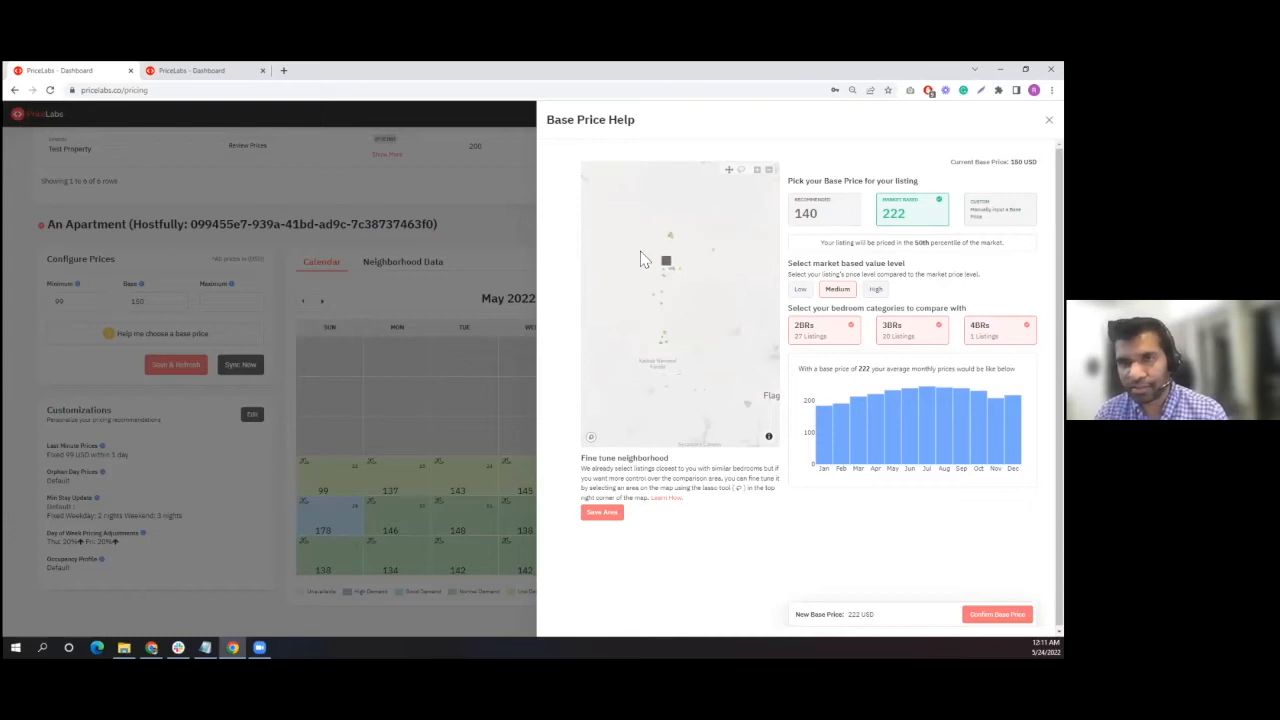
scroll(652, 289, up, 4)
drag(669, 280, 629, 318)
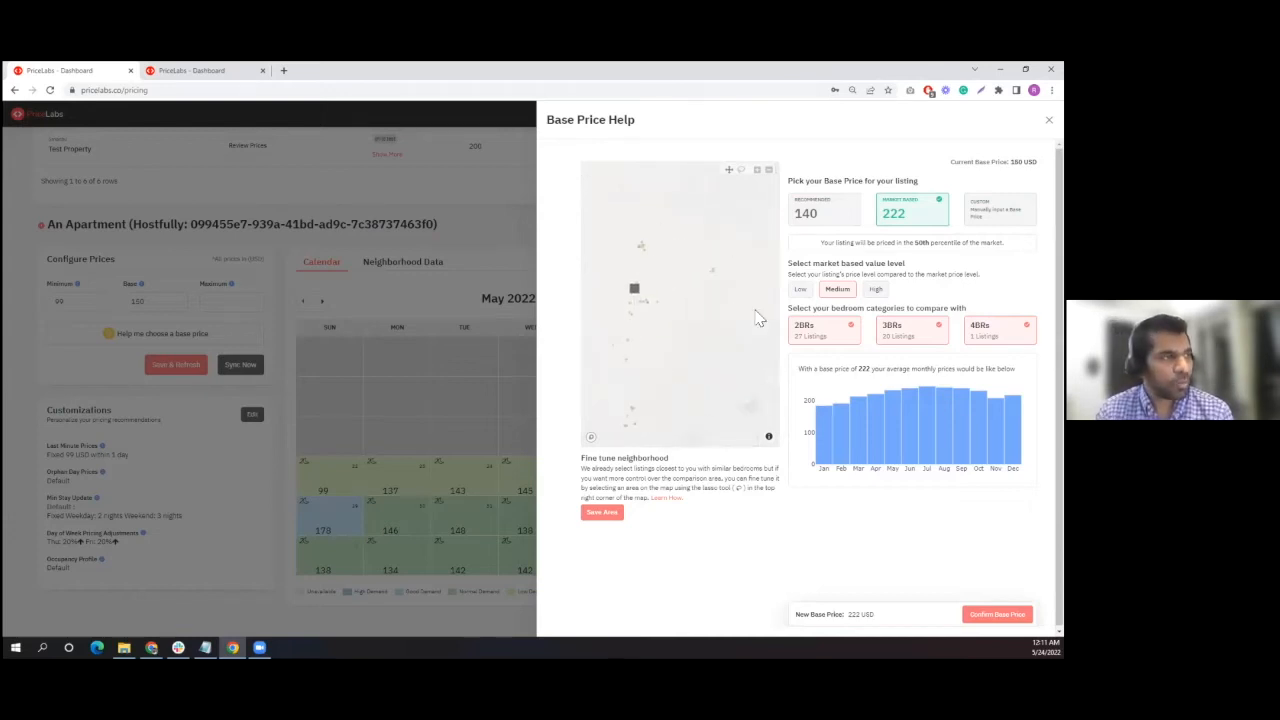
scroll(683, 320, up, 1)
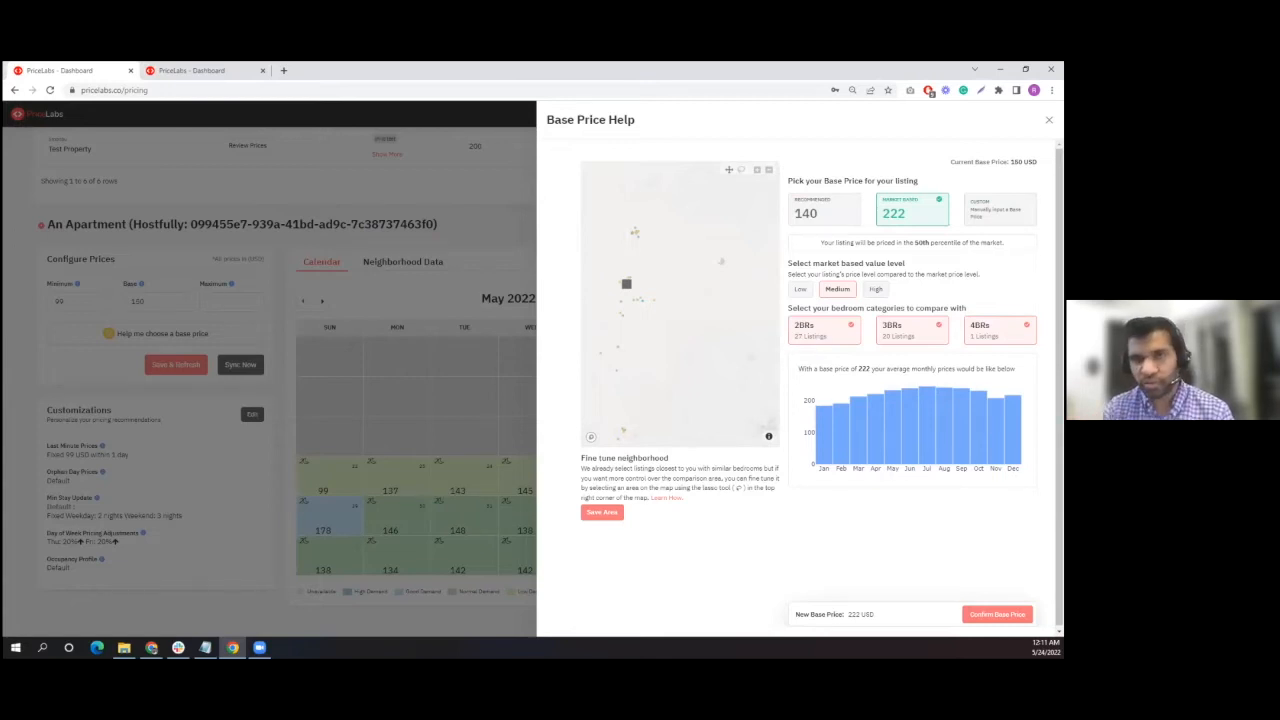
- Exclude 2BRs and 4BRs from the bedroom comparison, and compare the Low, Medium and High market value levels, leaving High selected
click(851, 331)
click(985, 330)
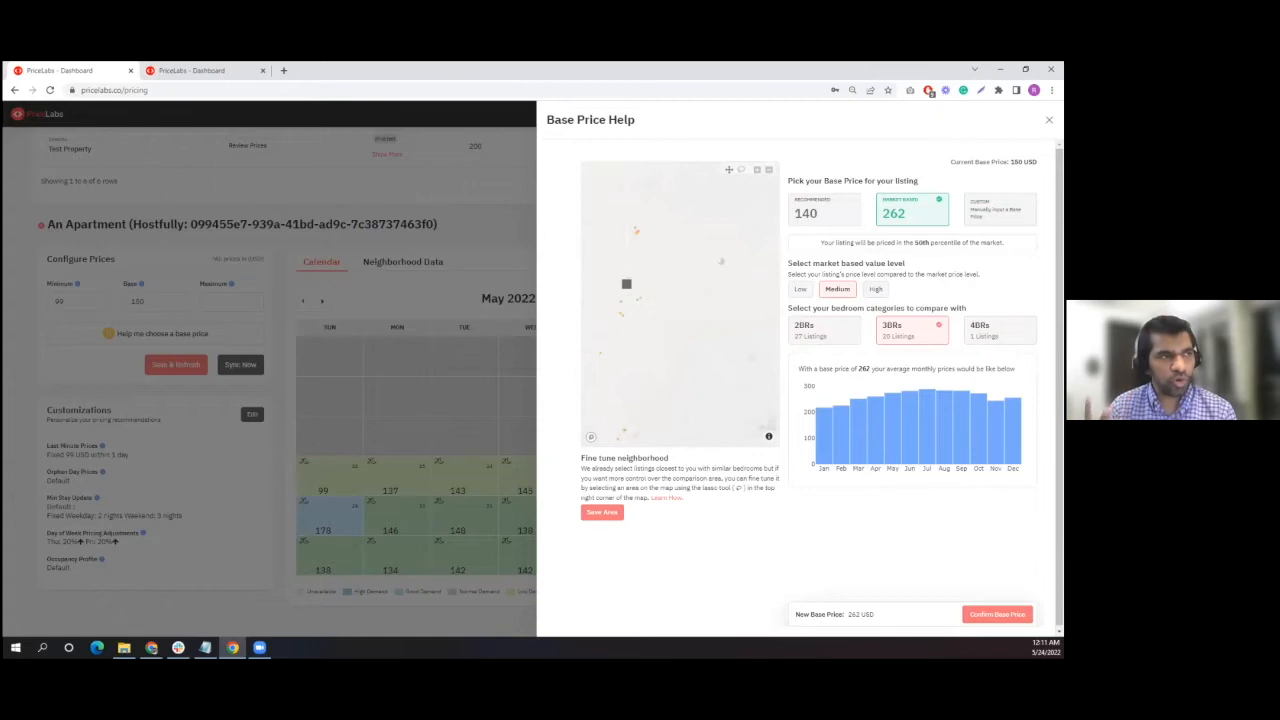
click(799, 291)
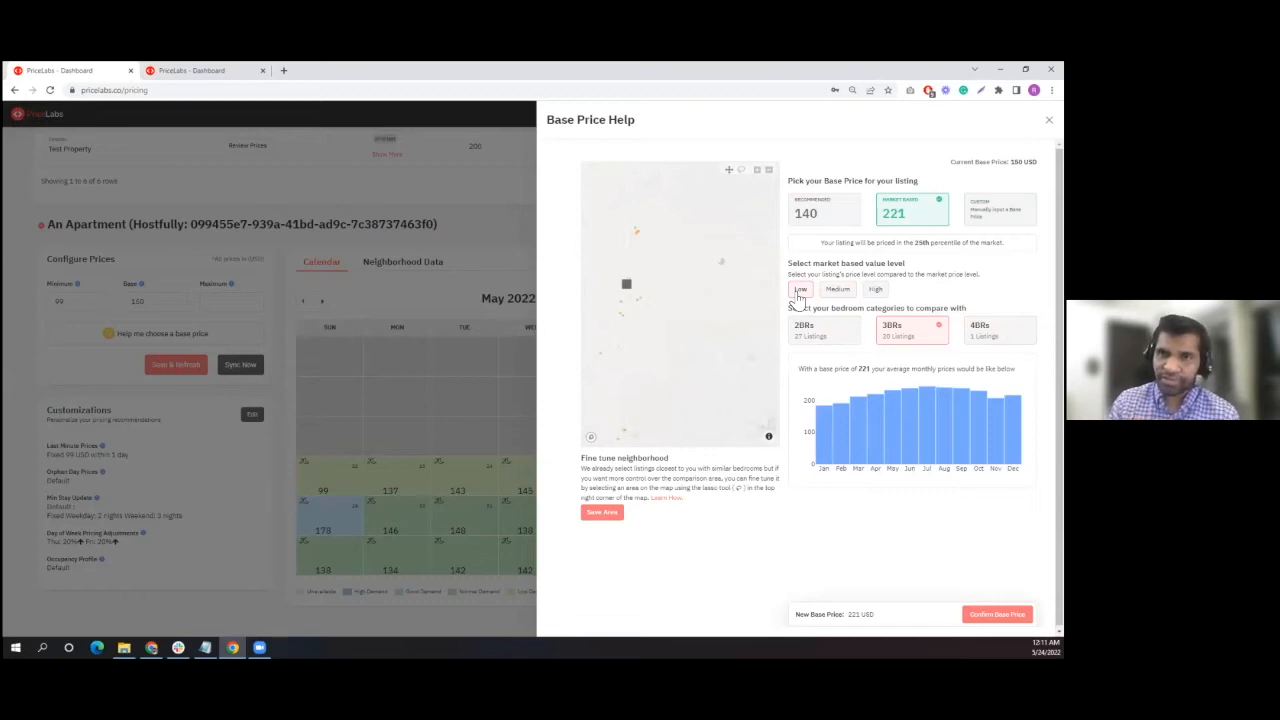
click(840, 290)
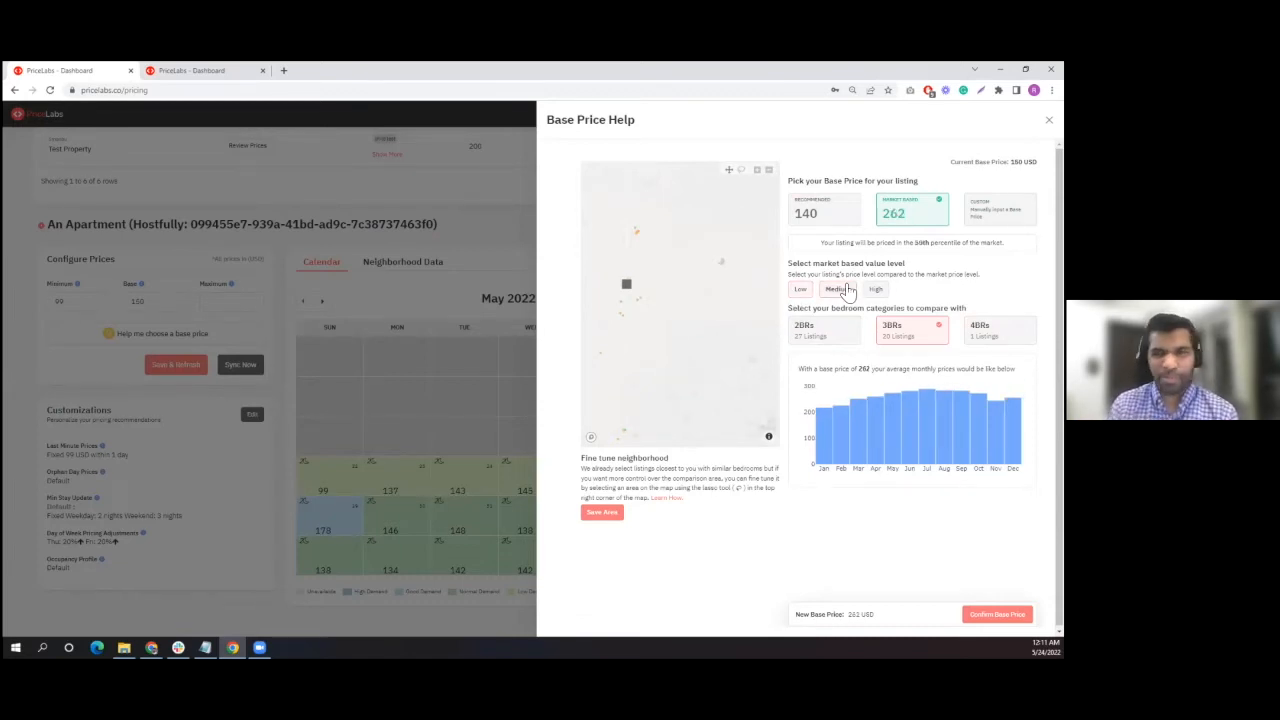
click(876, 289)
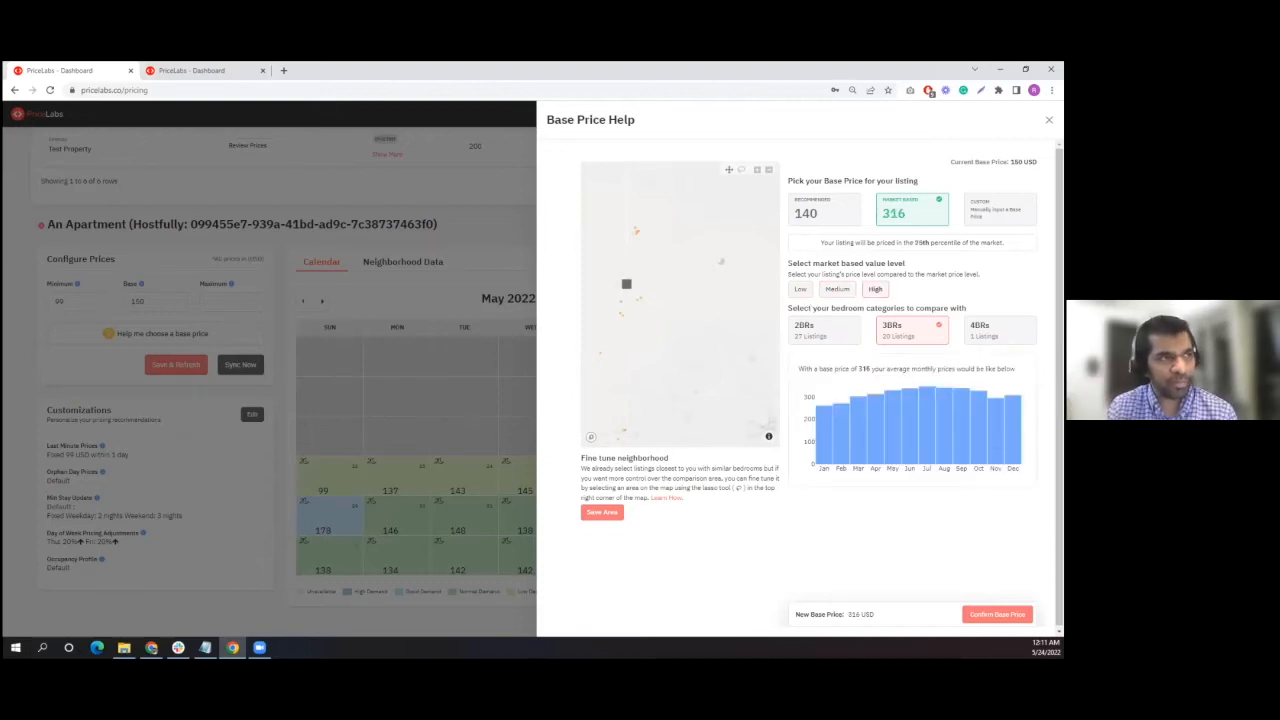
click(799, 290)
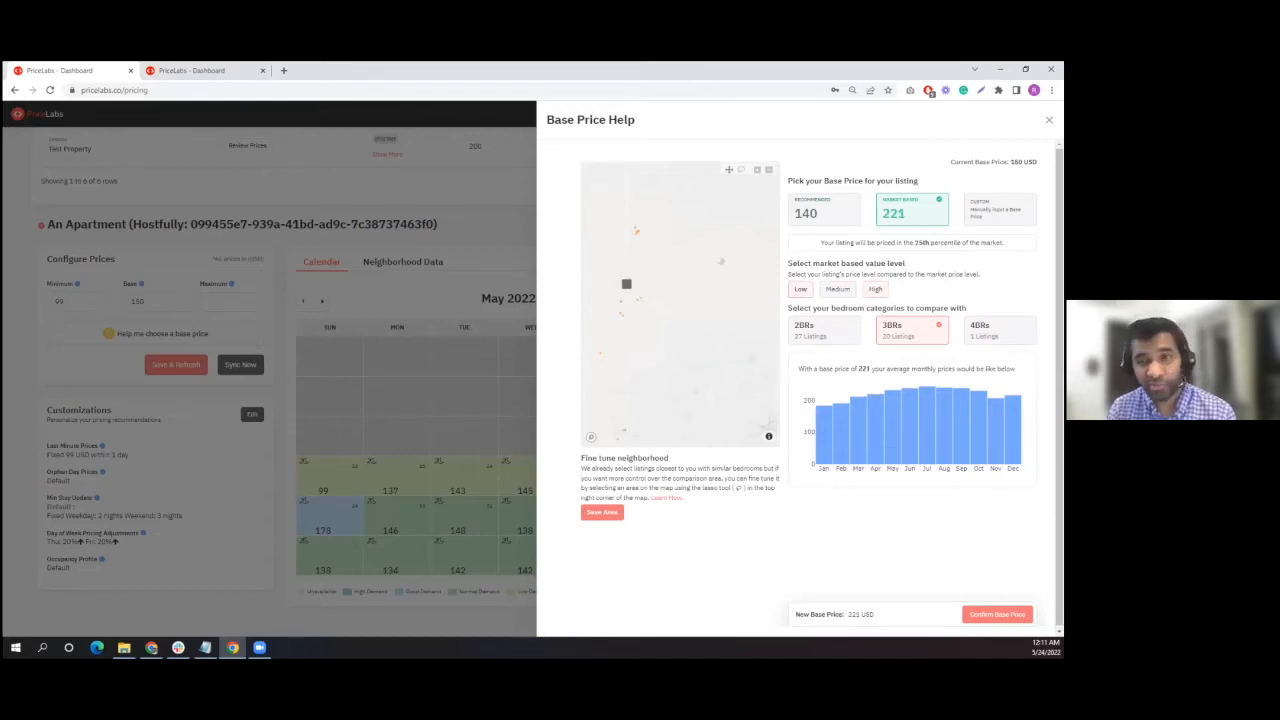
click(829, 290)
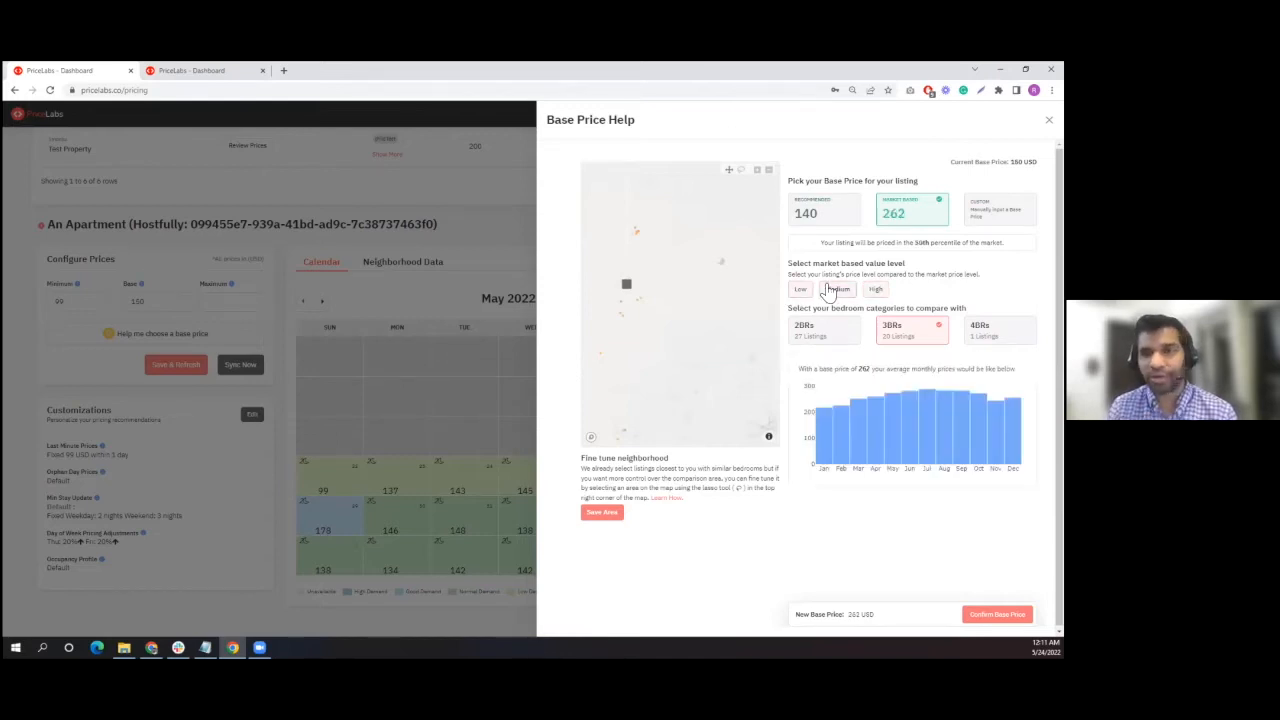
click(875, 289)
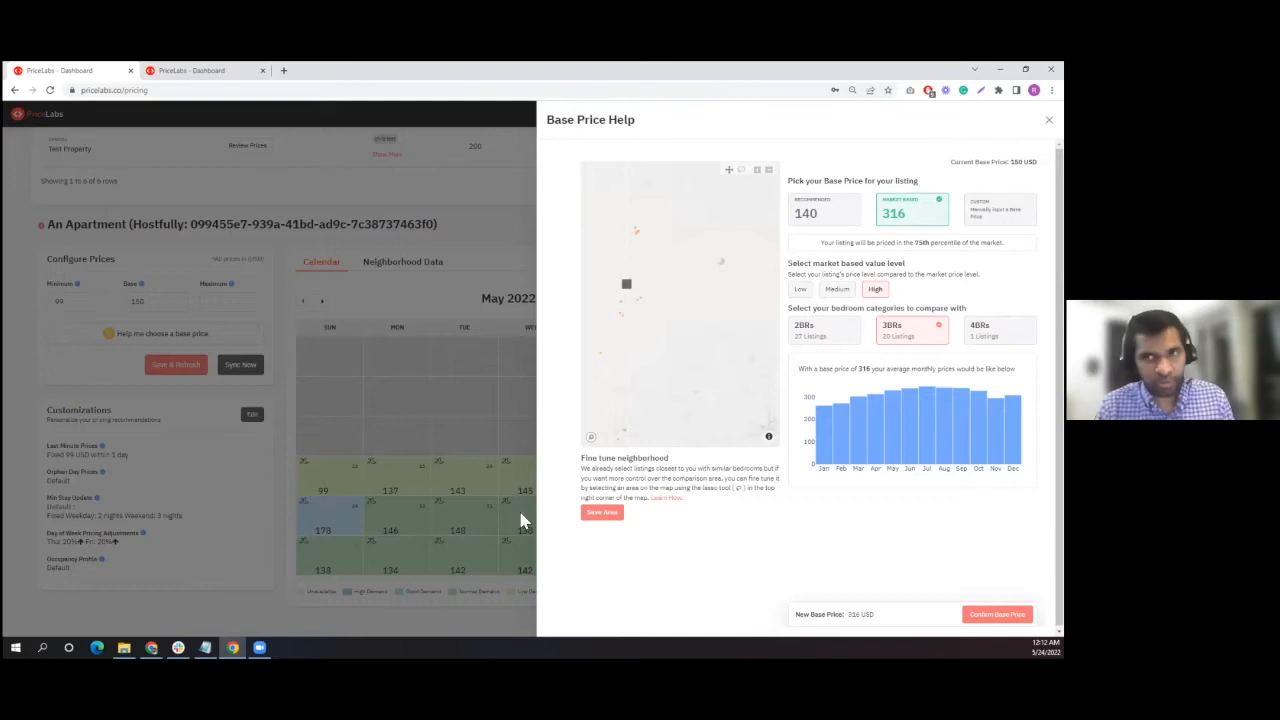
- Check the details of nearby comparable listings on the map, and view the Road Runner's Roost Airbnb page before closing it
mouse_move(604, 351)
scroll(627, 331, up, 3)
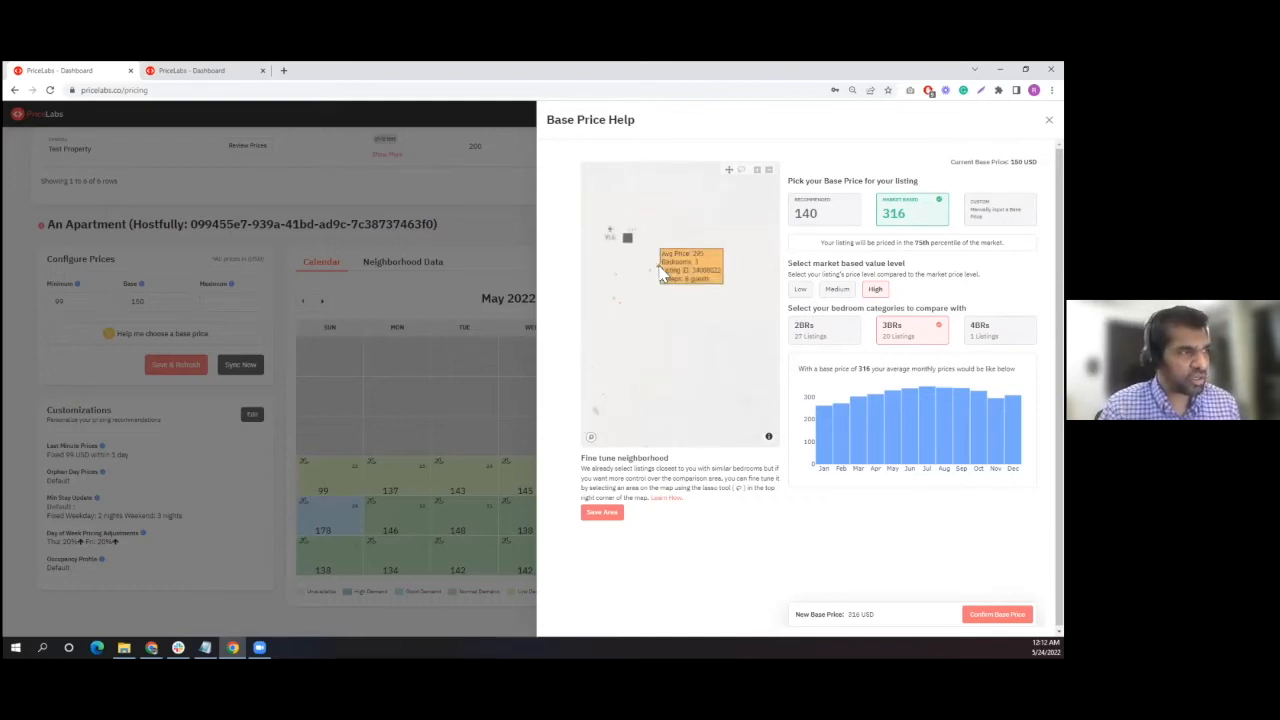
mouse_move(618, 286)
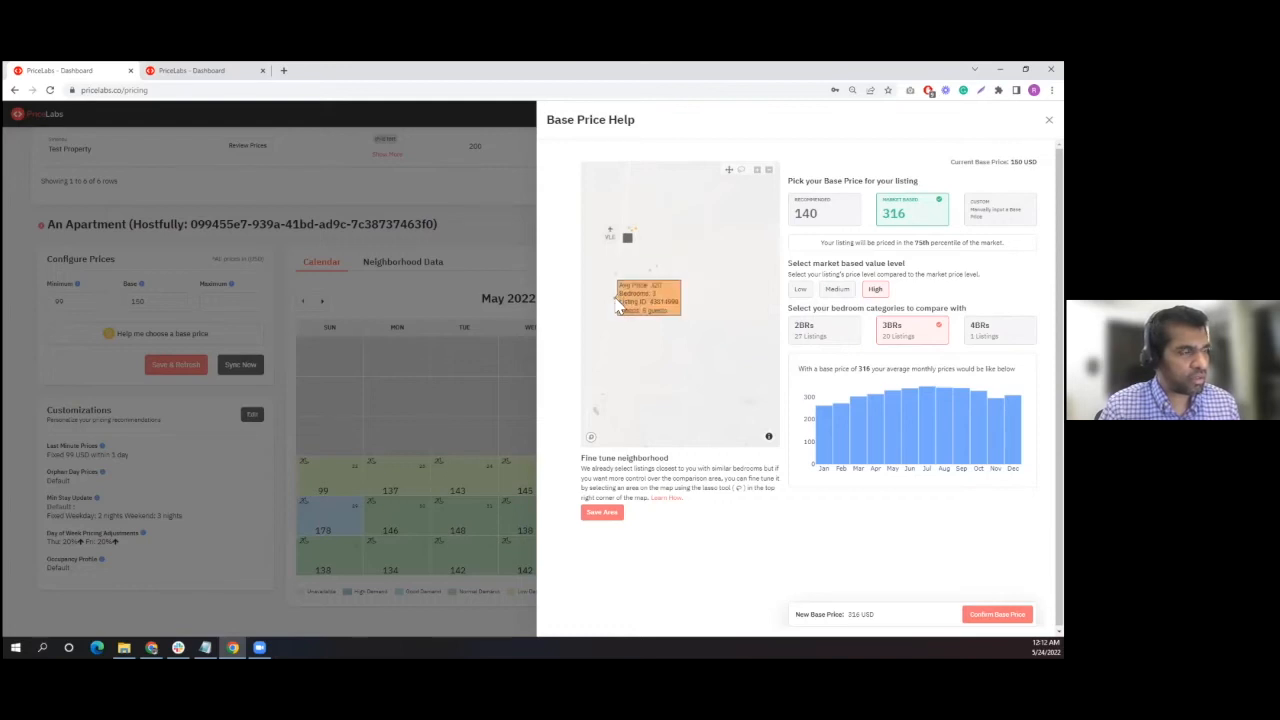
mouse_move(640, 236)
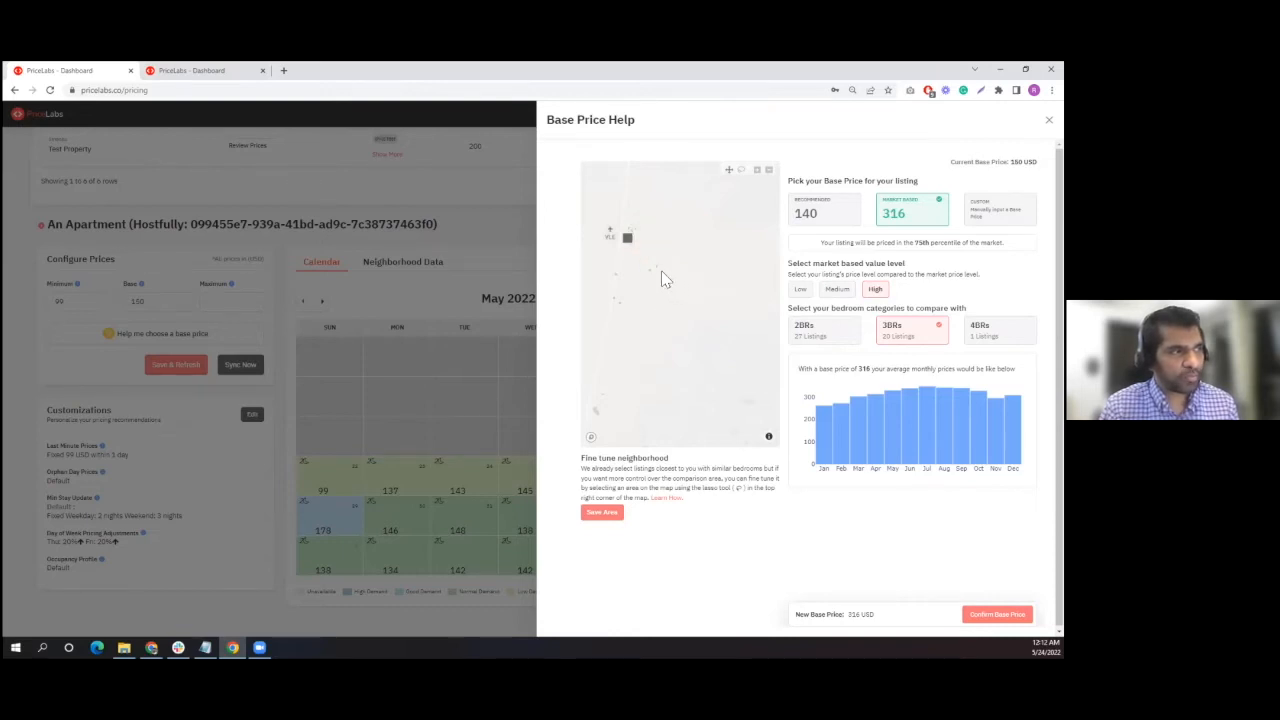
mouse_move(658, 276)
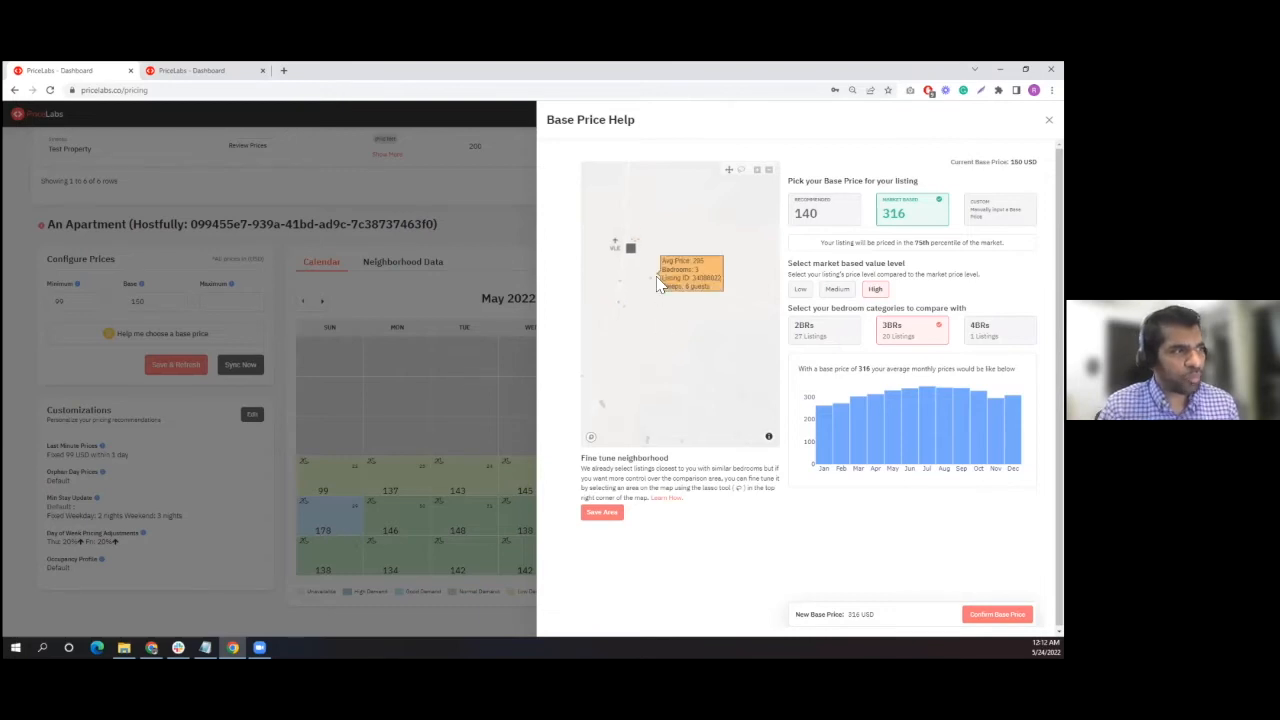
click(658, 283)
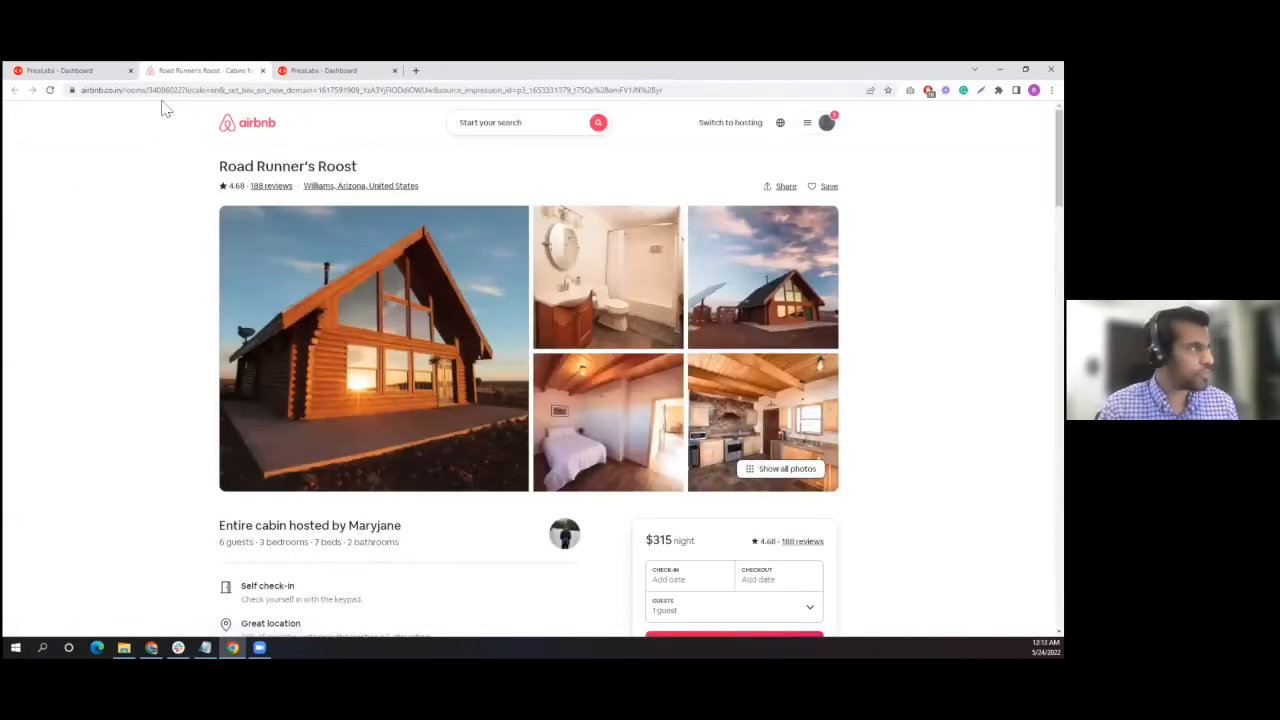
scroll(611, 407, down, 2)
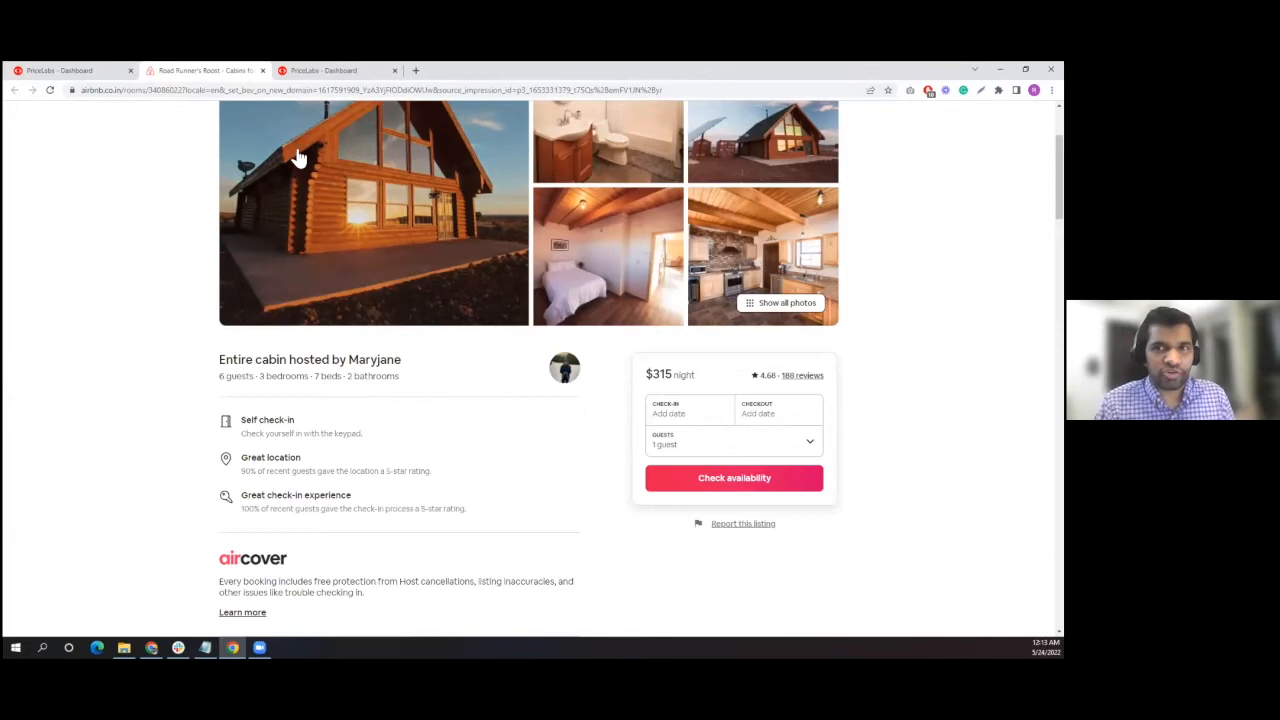
click(262, 70)
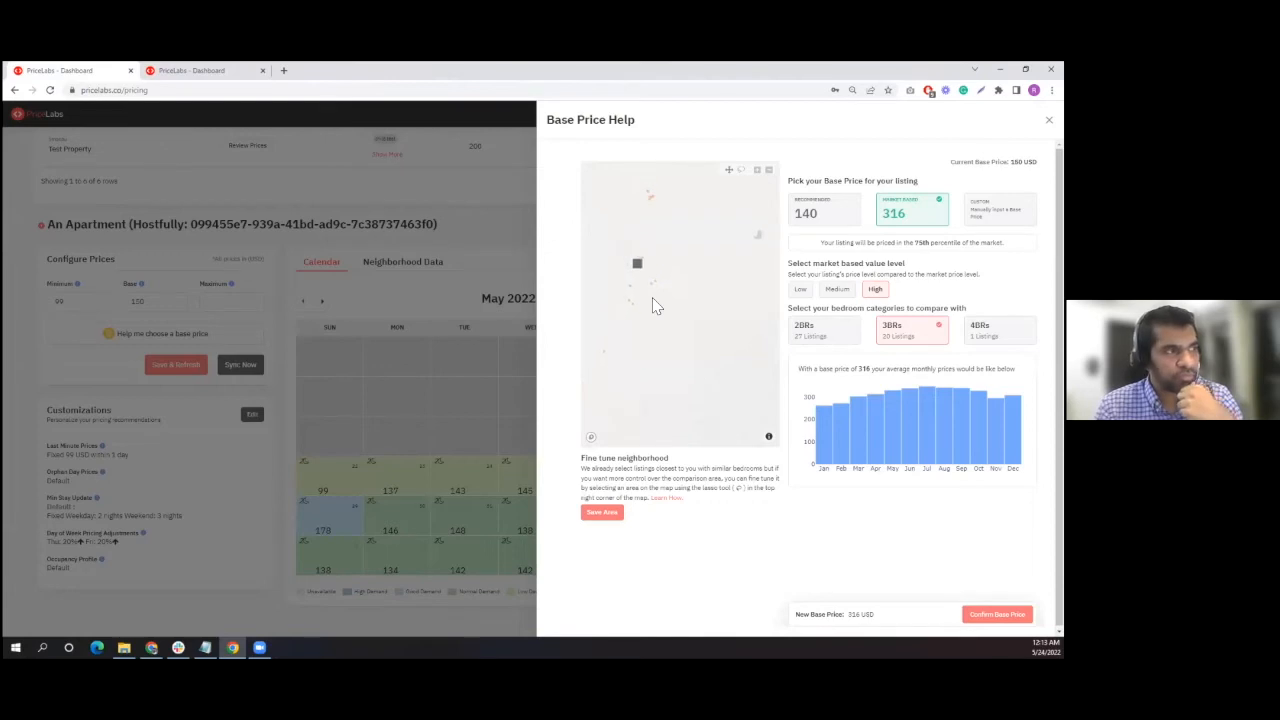
- View the Airbnb page of the comparable Grand Canyon Countryside Lodge, close it and return to the map
click(610, 357)
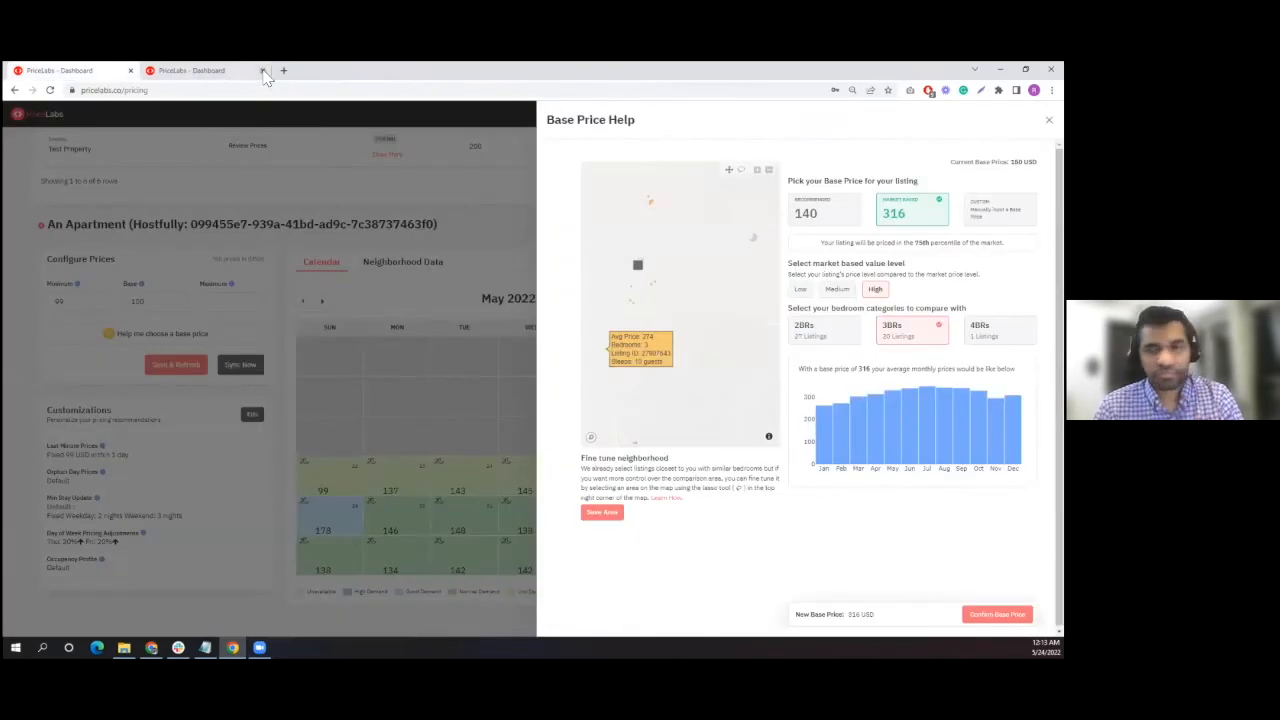
click(262, 70)
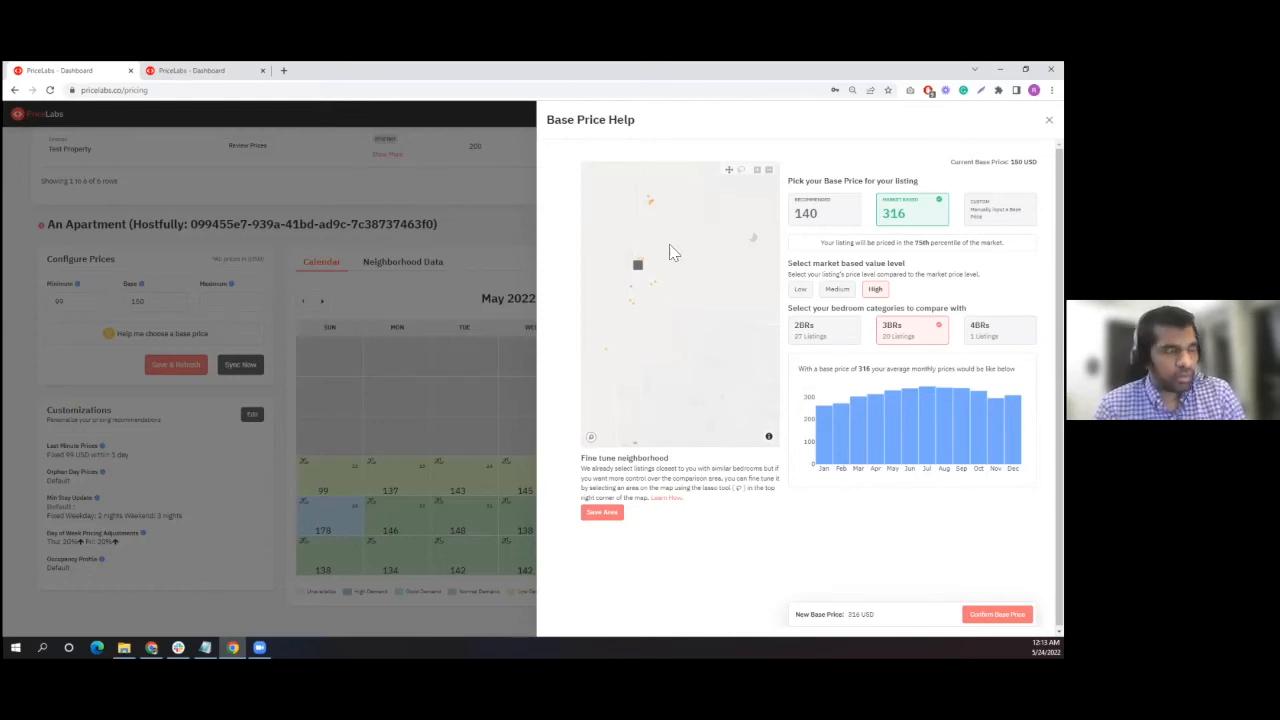
mouse_move(659, 288)
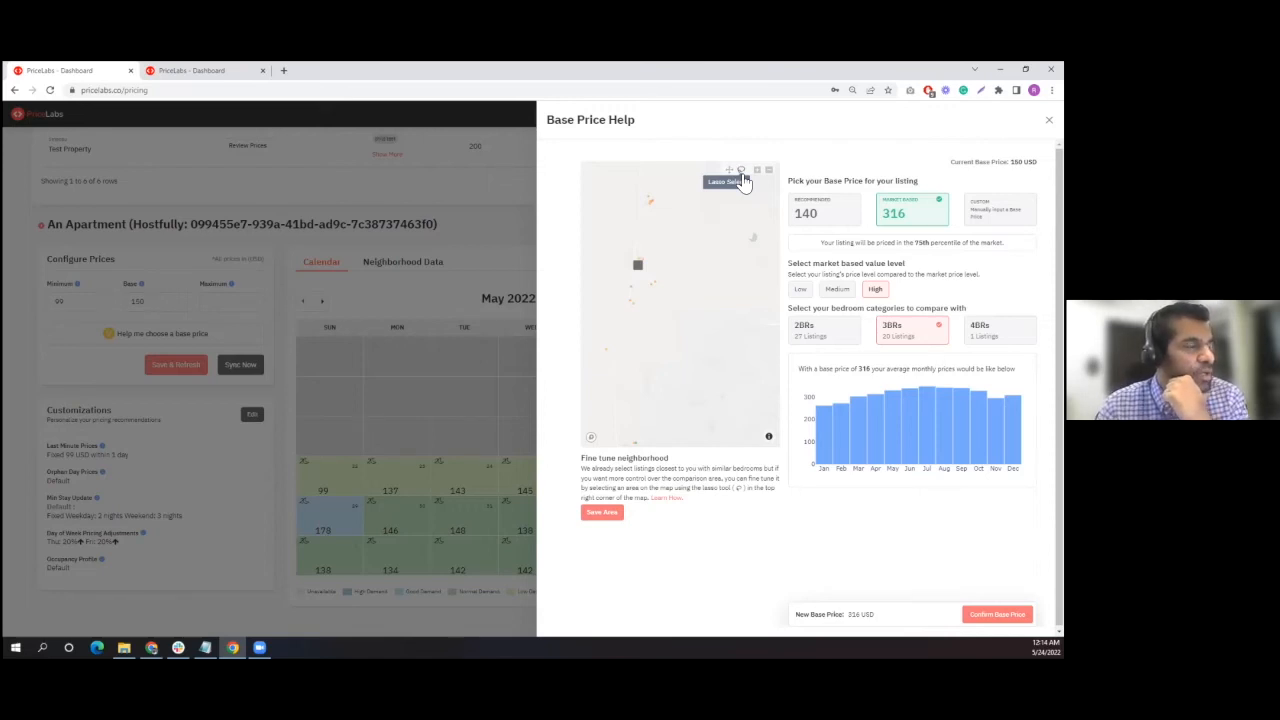
- Lasso a custom comparison area around the property and the listings north of it, and save the area
scroll(648, 345, down, 3)
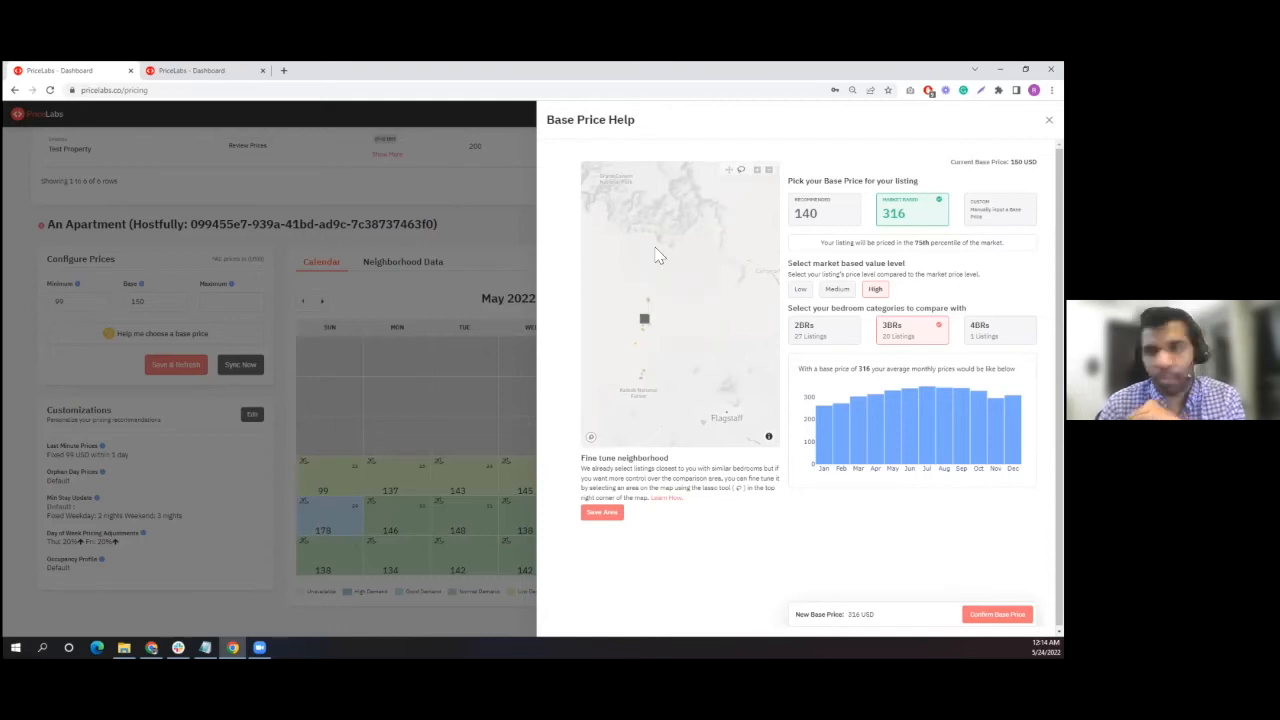
scroll(669, 340, up, 2)
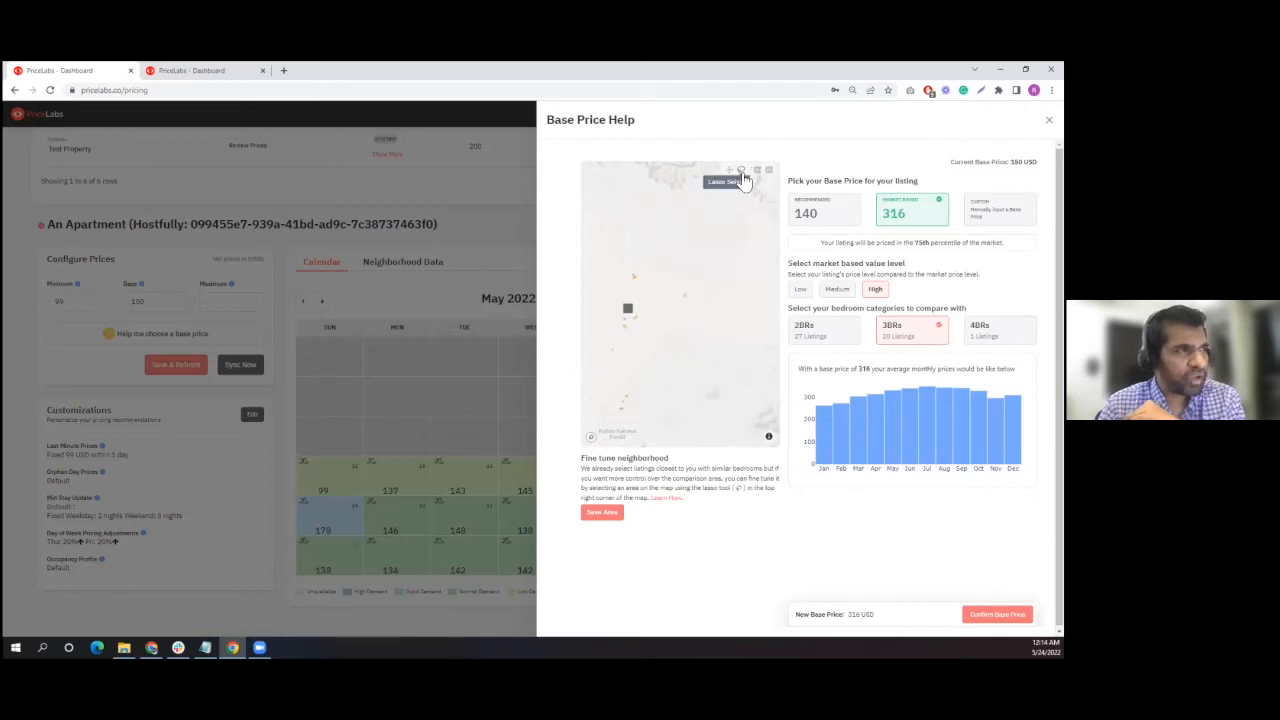
mouse_move(609, 254)
mouse_down()
mouse_move(634, 337)
mouse_move(663, 342)
mouse_move(686, 290)
mouse_move(667, 243)
mouse_up()
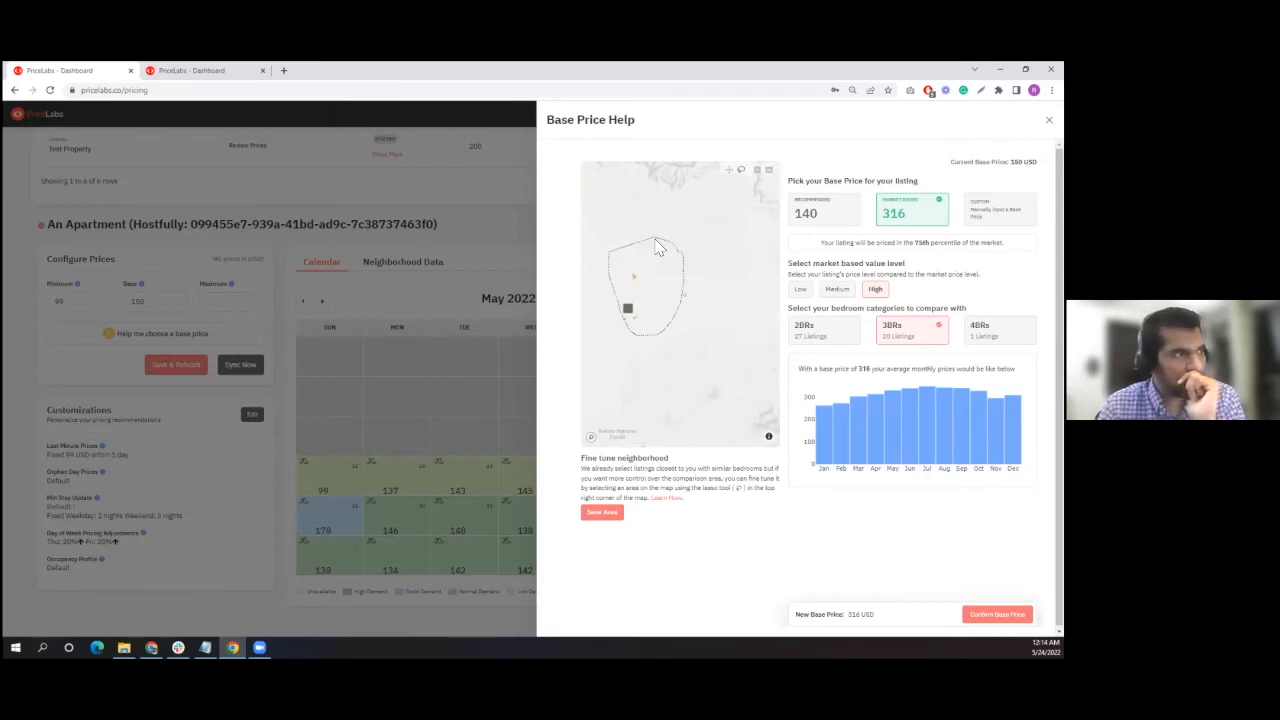
click(603, 513)
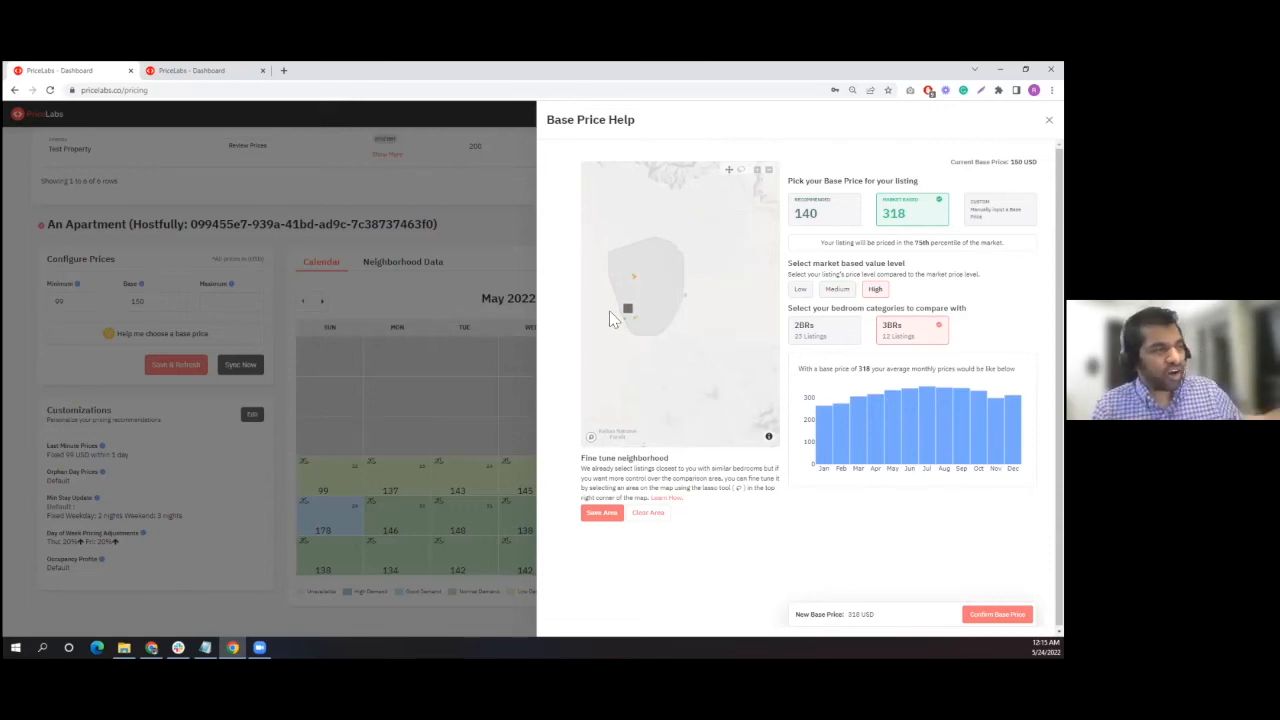
mouse_move(627, 314)
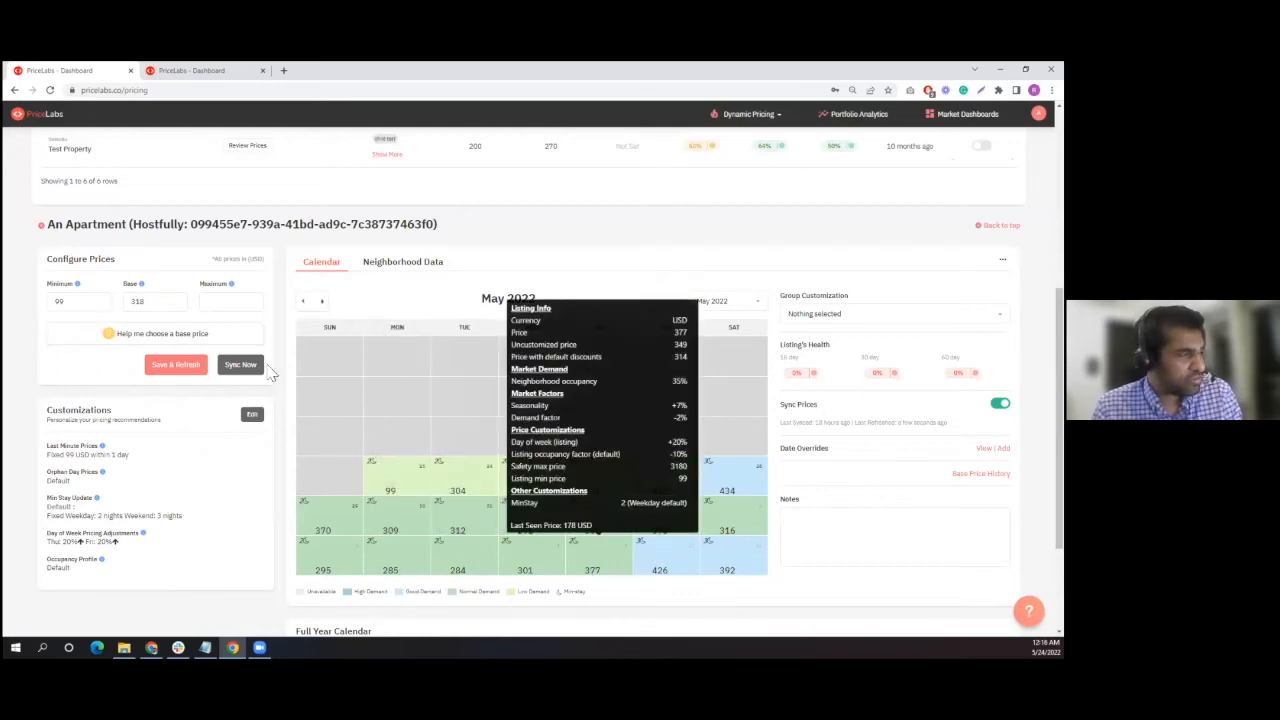
- Examine the listing's neighborhood data, comparing its recommended prices and occupancy with the market in the future prices and occupancy graphs
click(400, 263)
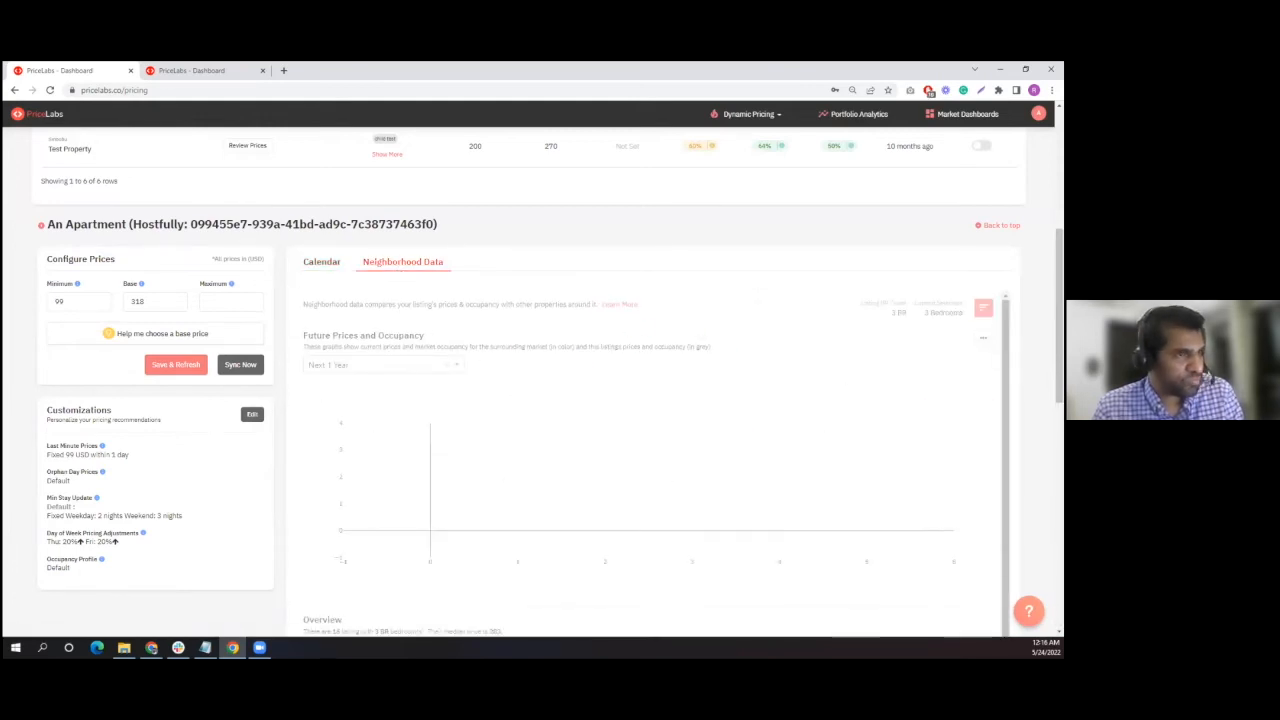
scroll(815, 387, down, 2)
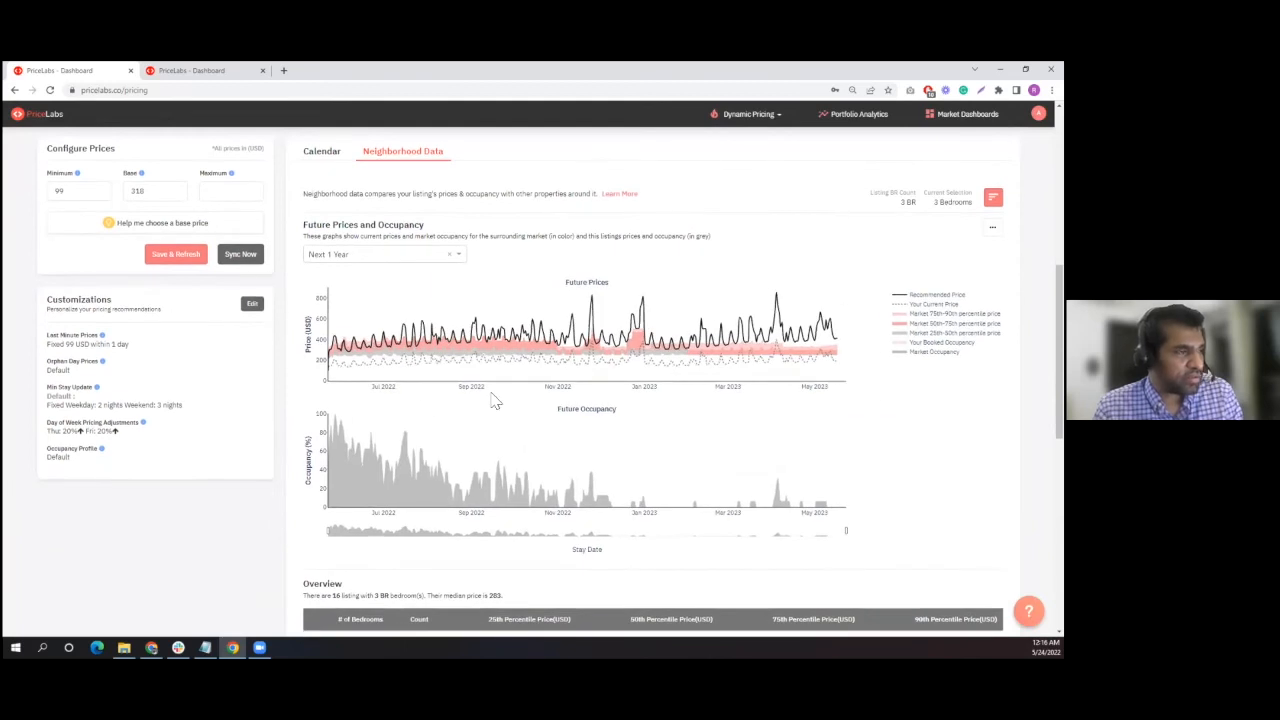
mouse_move(335, 366)
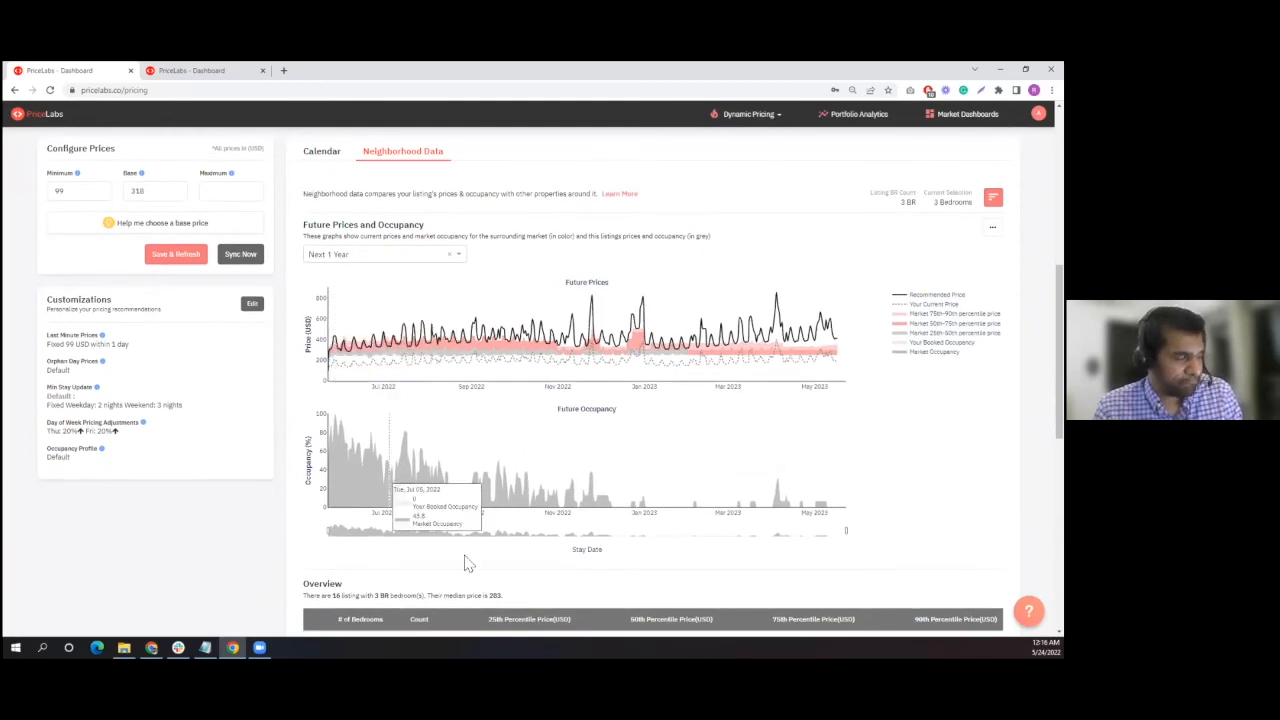
mouse_move(468, 503)
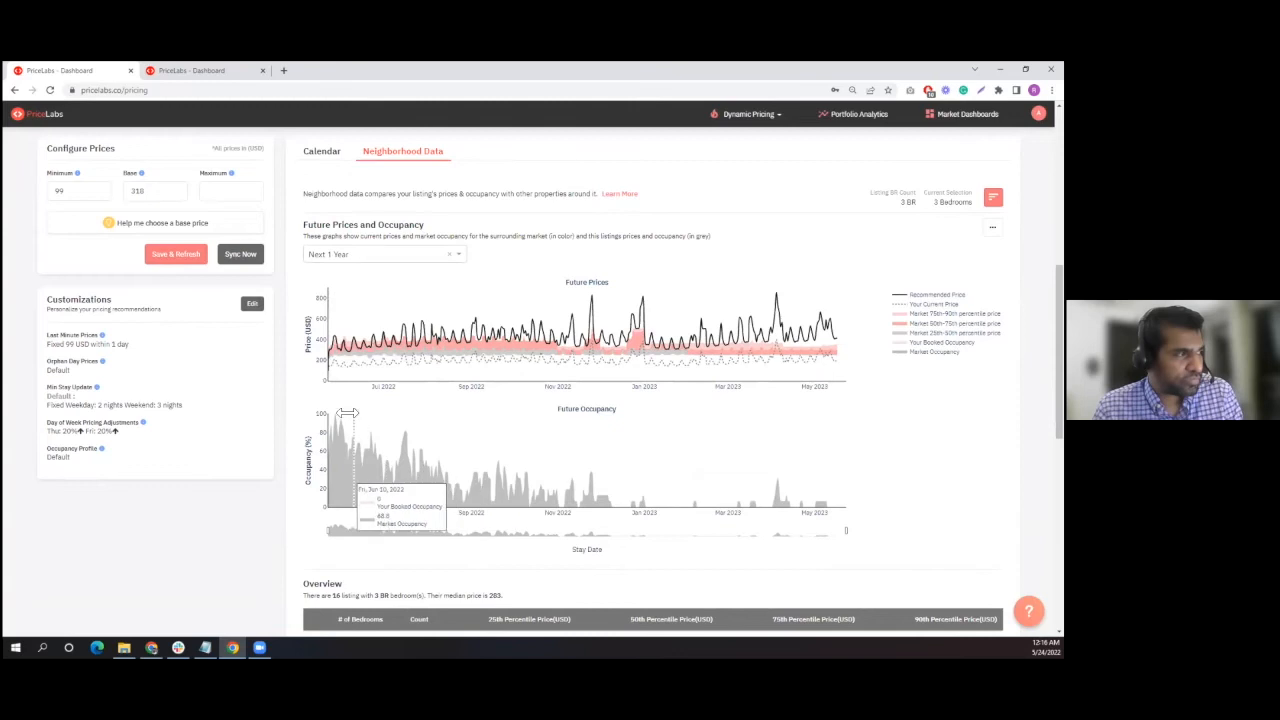
mouse_move(385, 356)
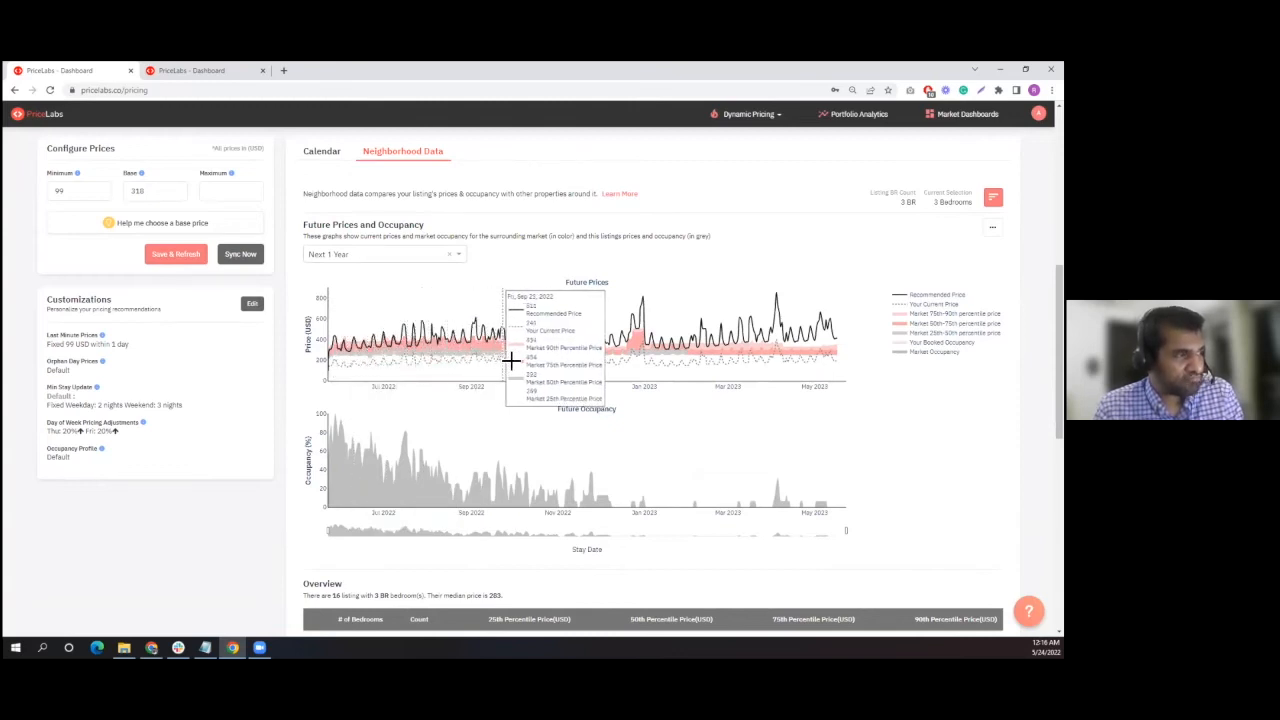
mouse_move(788, 484)
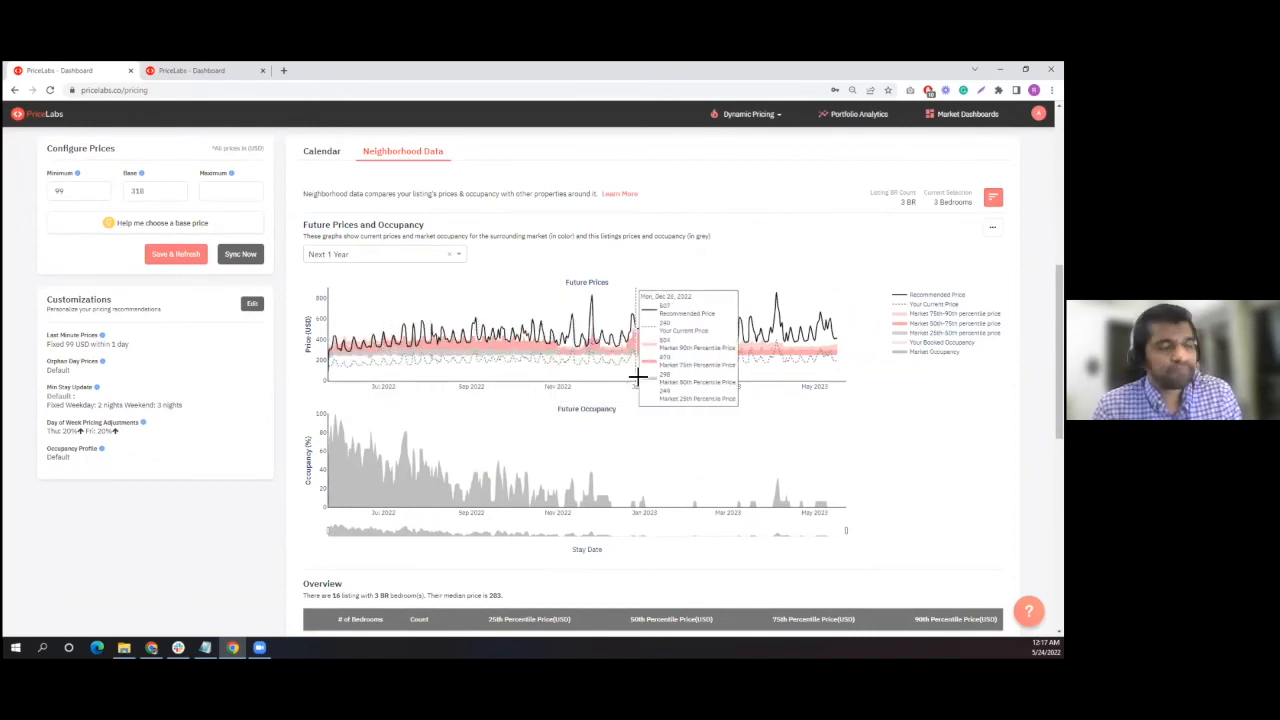
- Switch the market-based value level to Low in Base Price Help and confirm 238 USD as the new base price
click(158, 224)
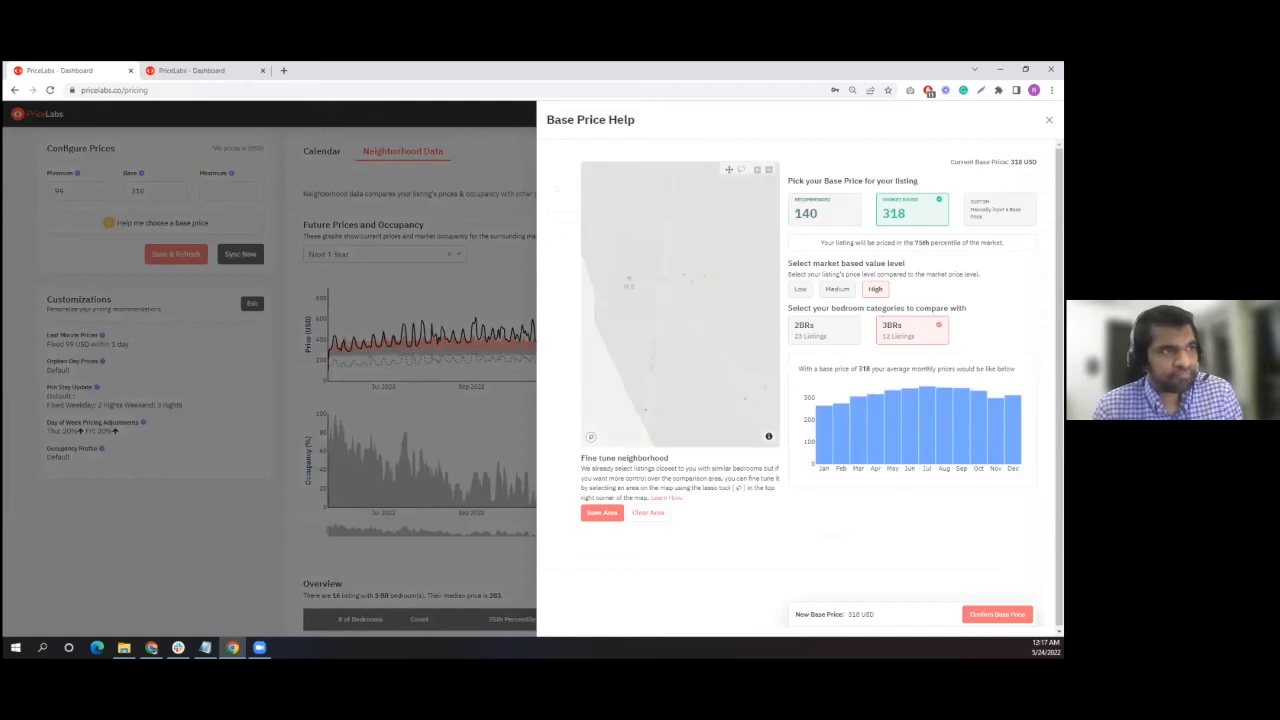
click(840, 293)
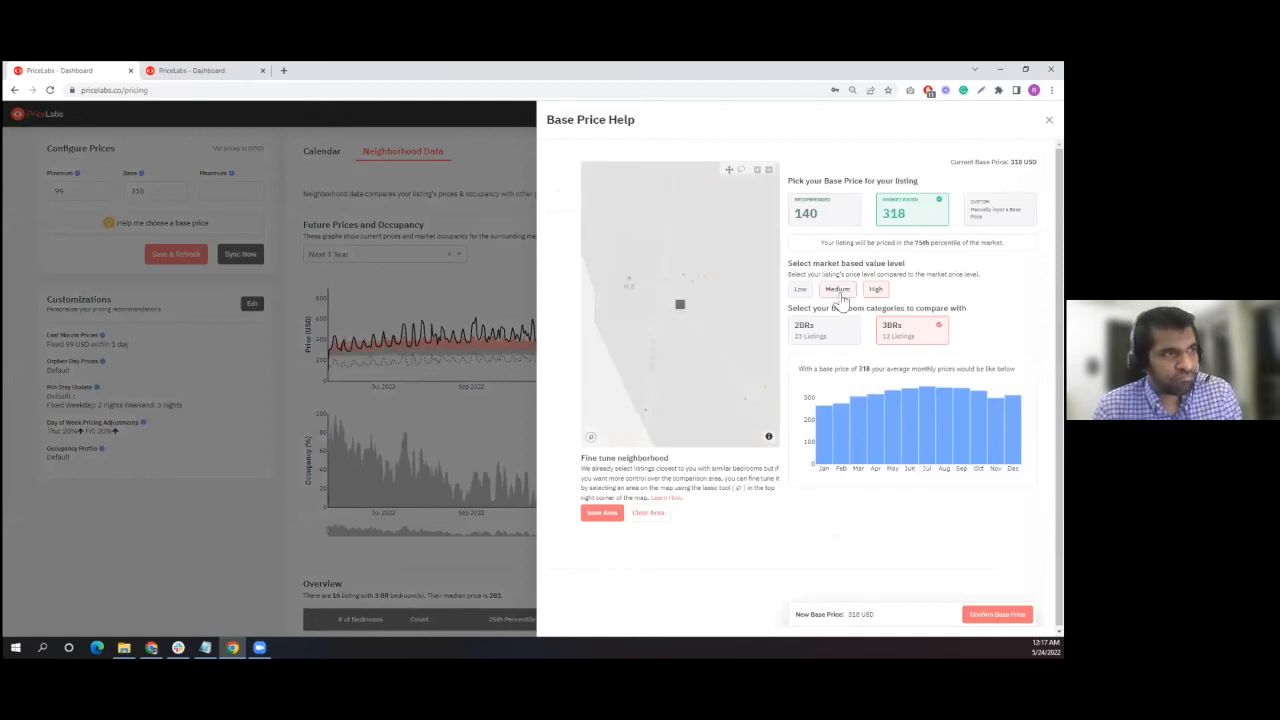
click(799, 290)
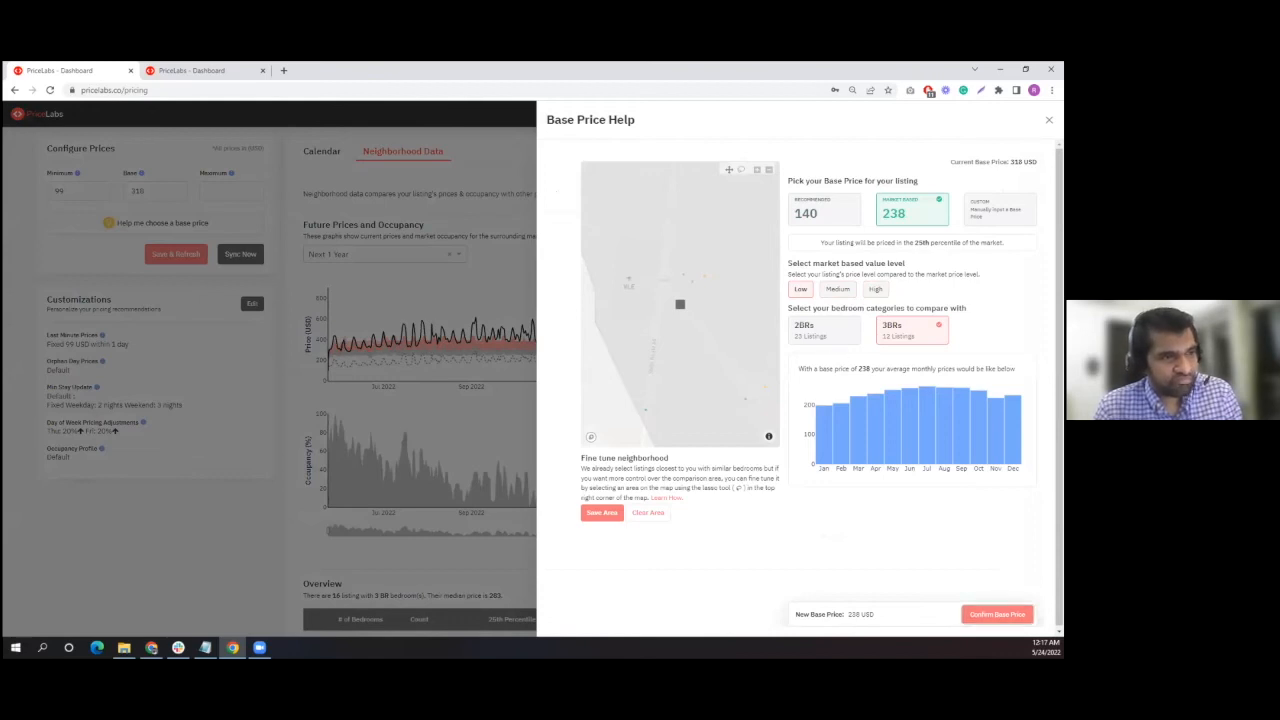
click(997, 614)
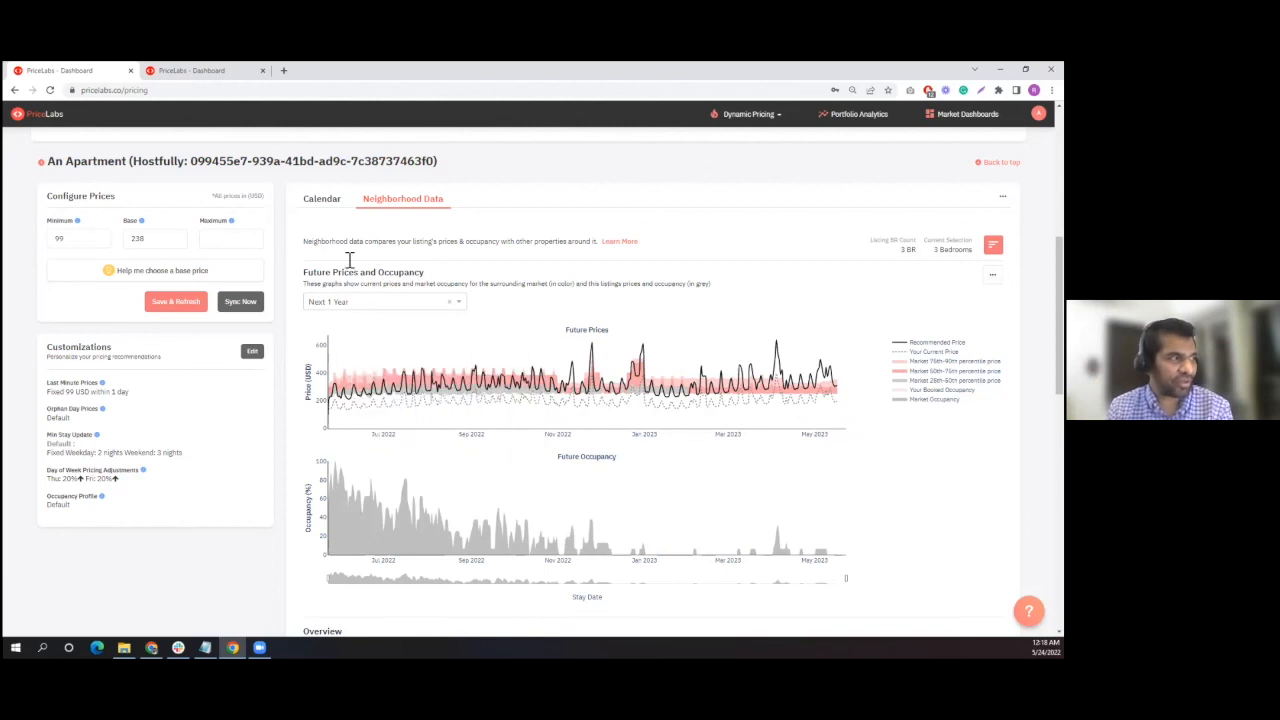
- Check the listing's daily prices in the calendar for May 2022 and June 2022
click(322, 199)
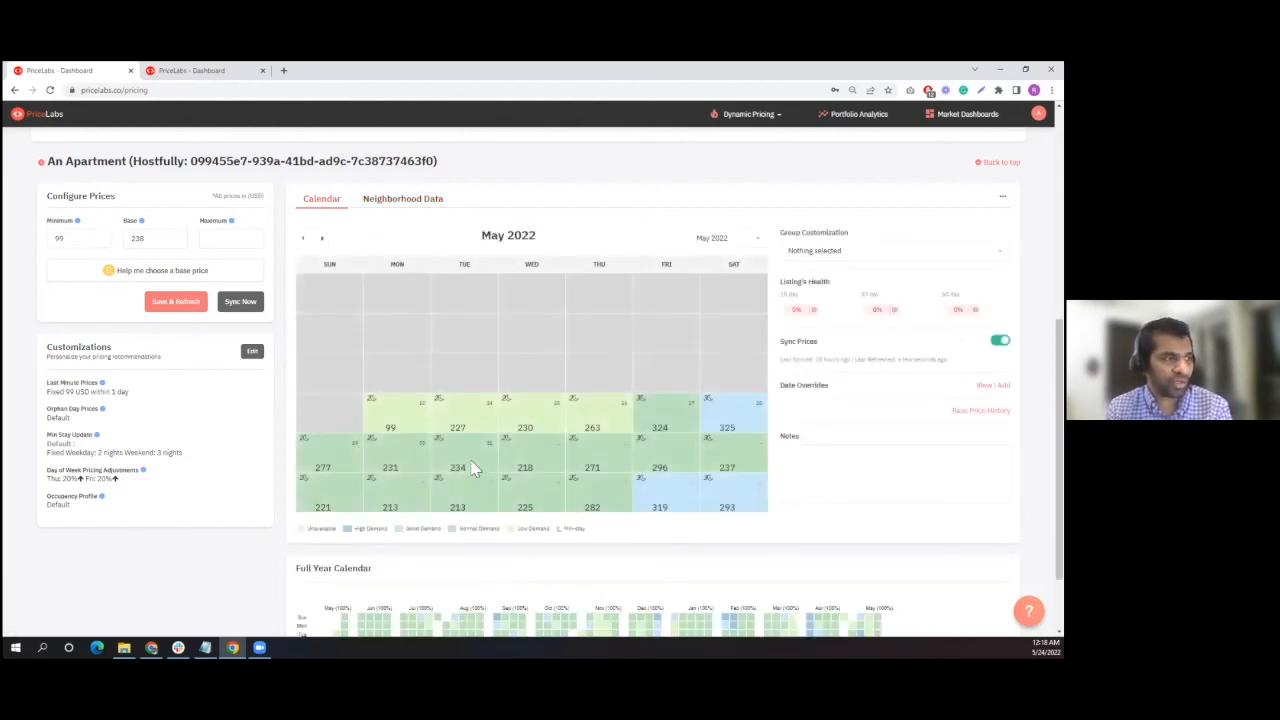
mouse_move(487, 466)
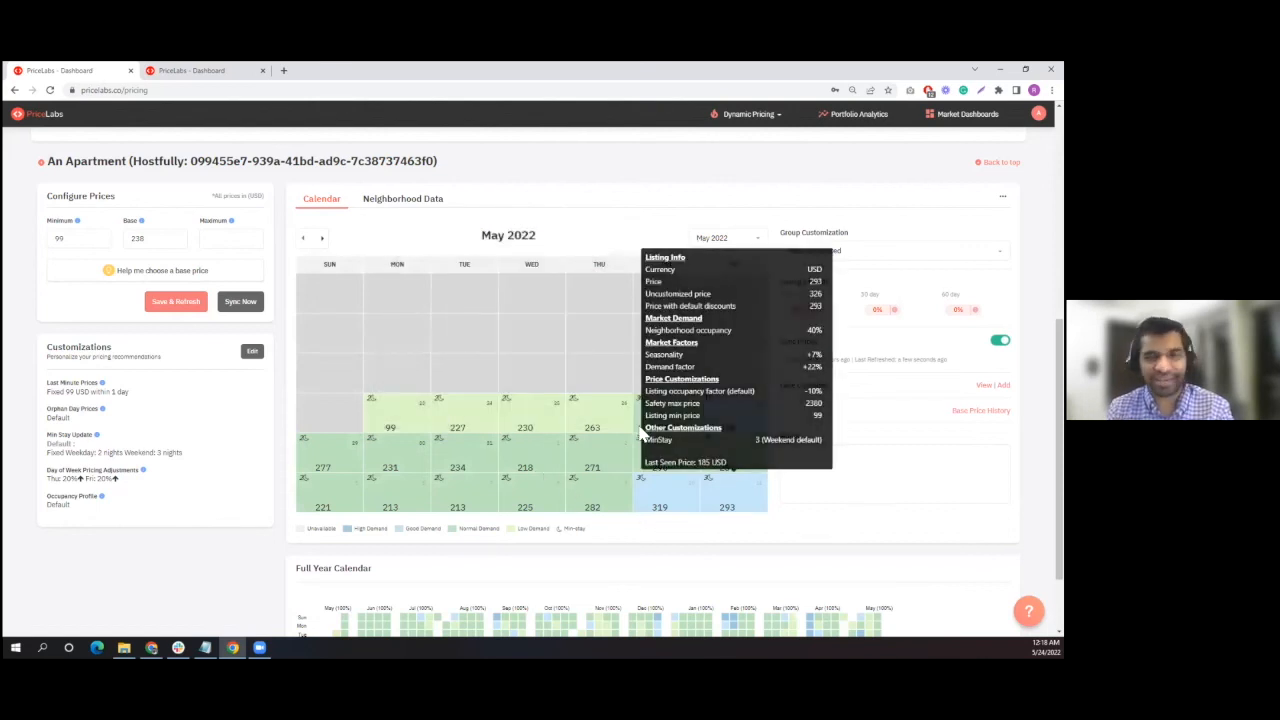
click(722, 239)
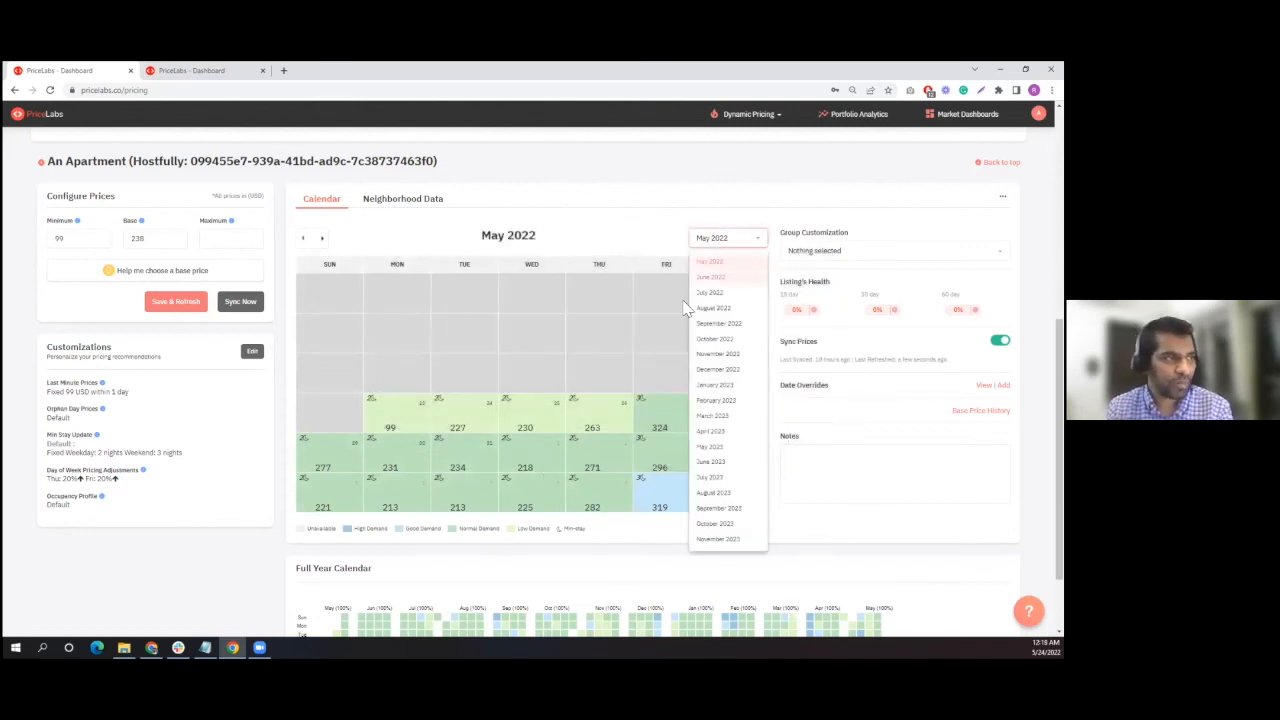
click(722, 276)
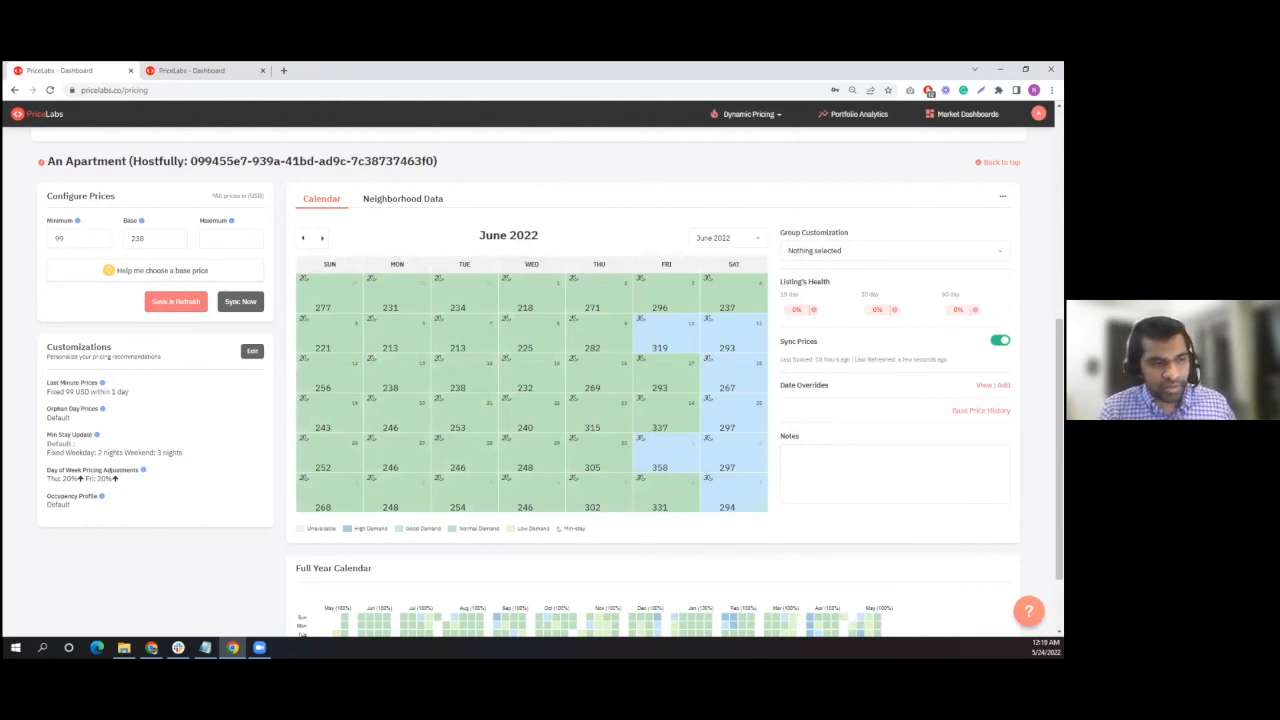
- Search the knowledge base for "base price" and read the "Setting your base price" article through to the section on fine-tuning the market area
click(1028, 610)
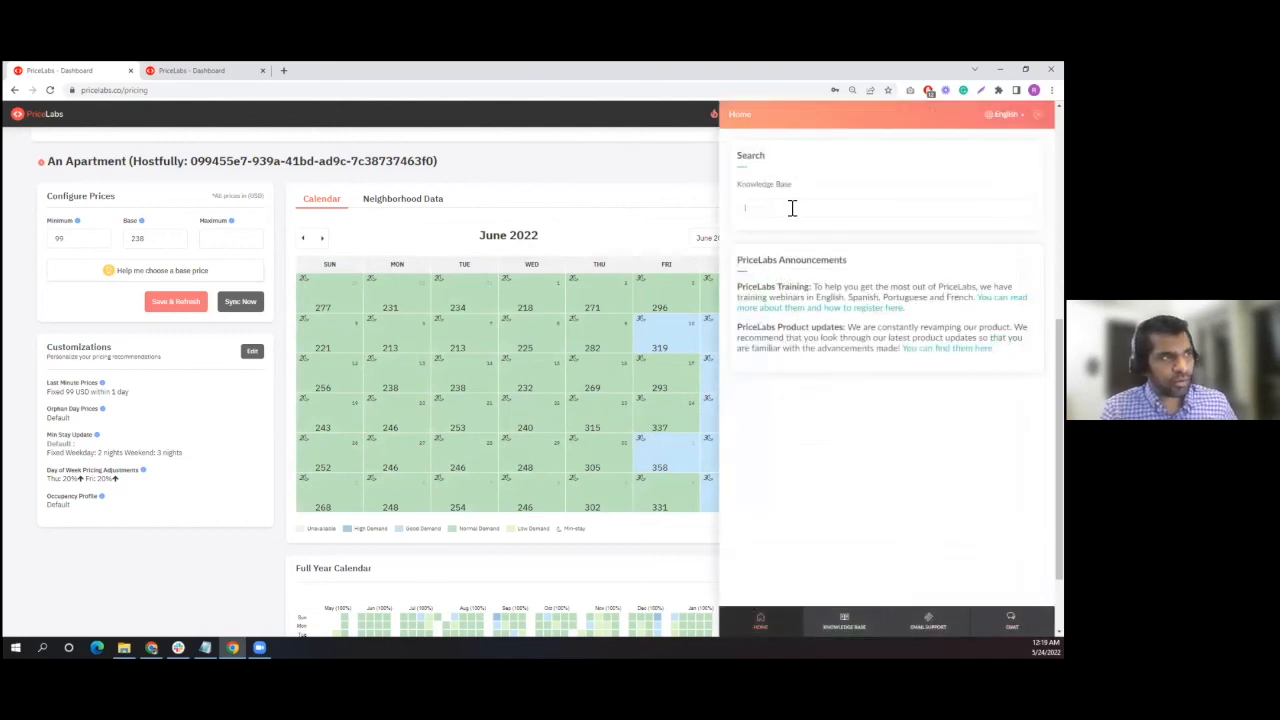
click(791, 208)
text(base price)
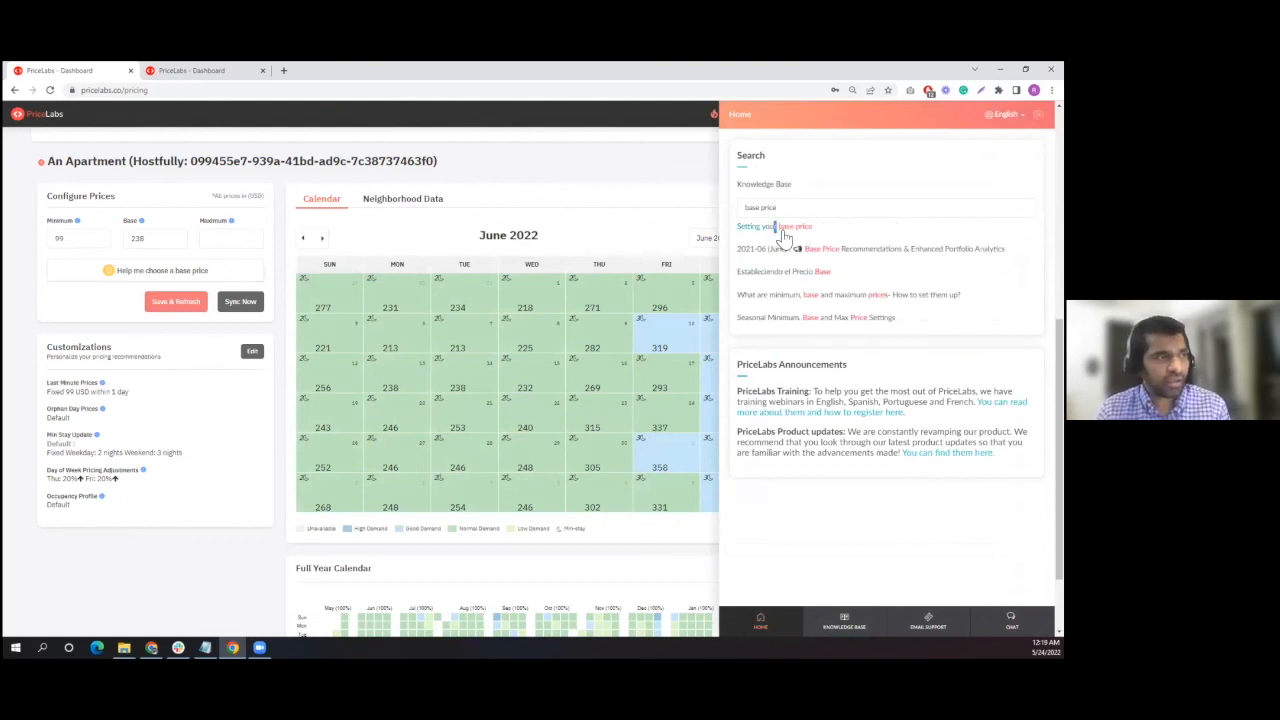
click(777, 227)
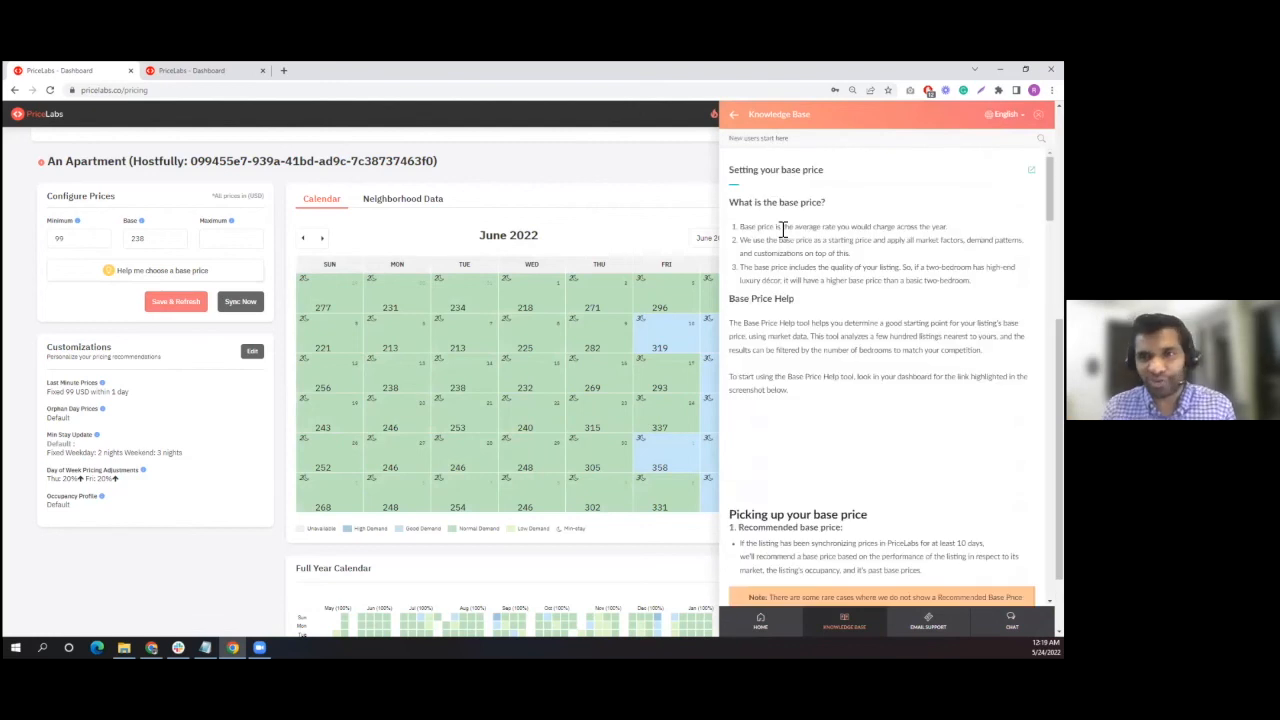
scroll(882, 375, down, 2)
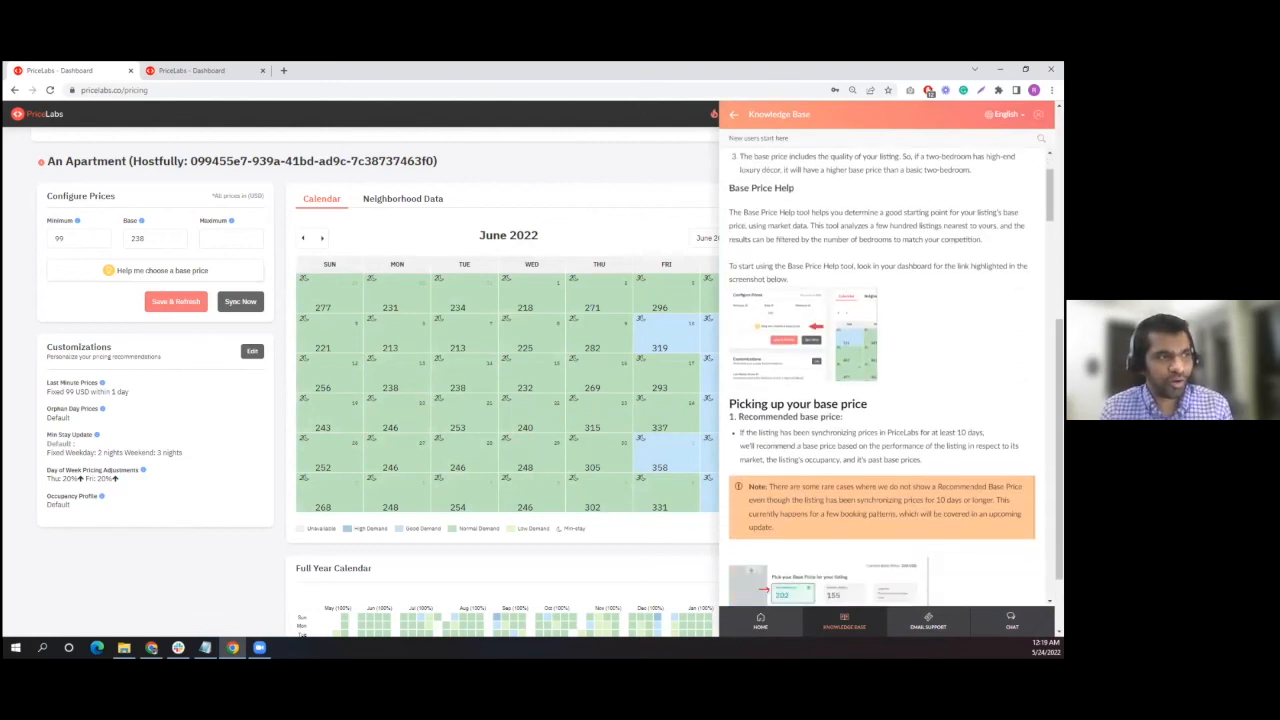
scroll(825, 372, down, 7)
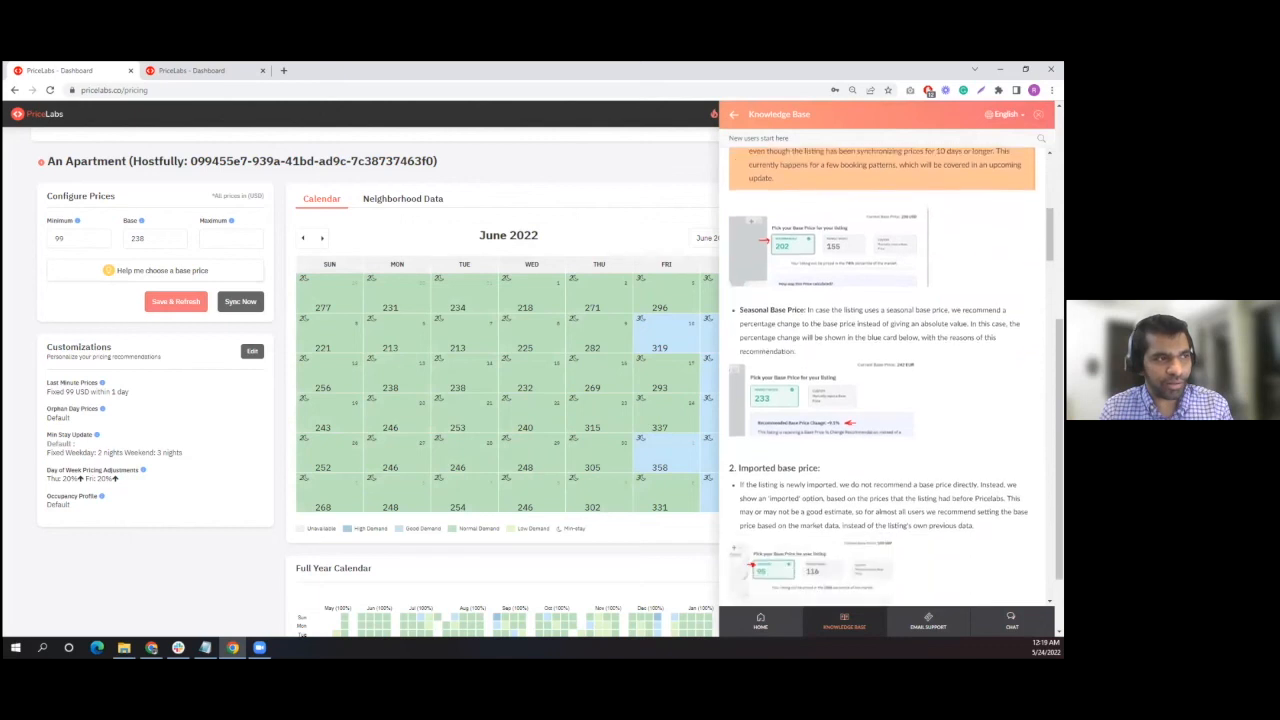
scroll(775, 373, down, 12)
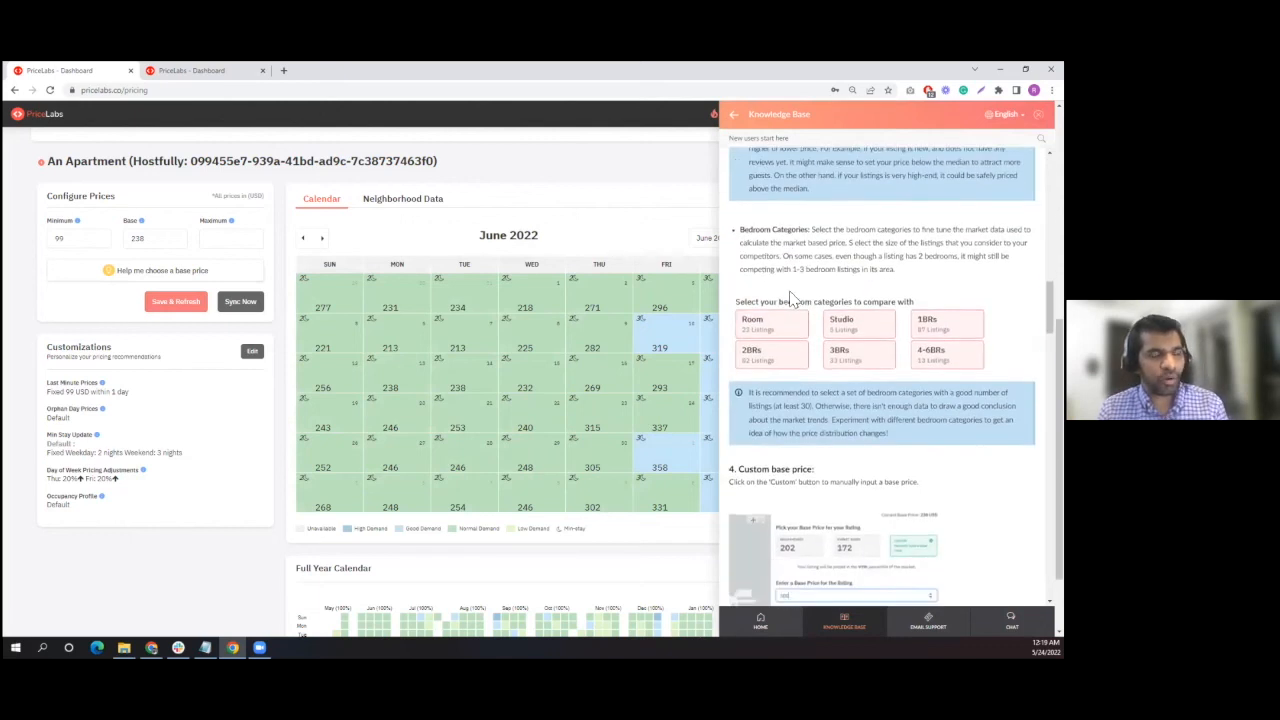
scroll(790, 305, down, 3)
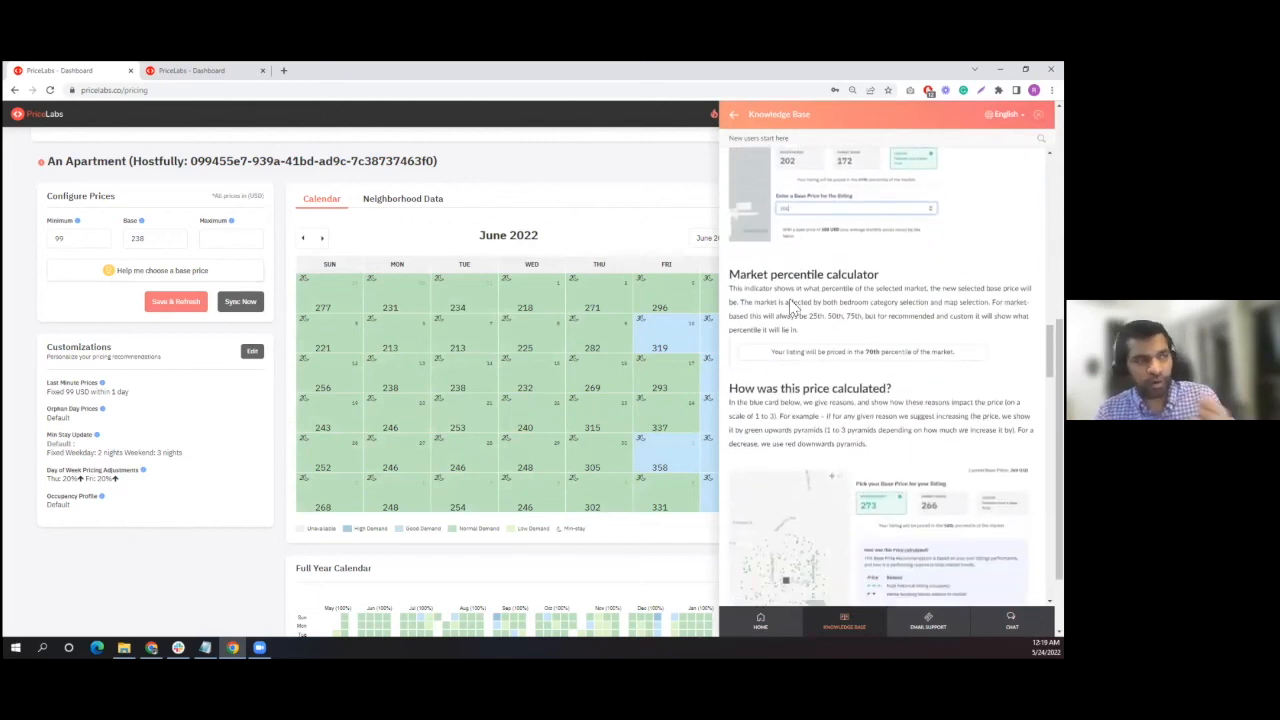
scroll(790, 305, down, 10)
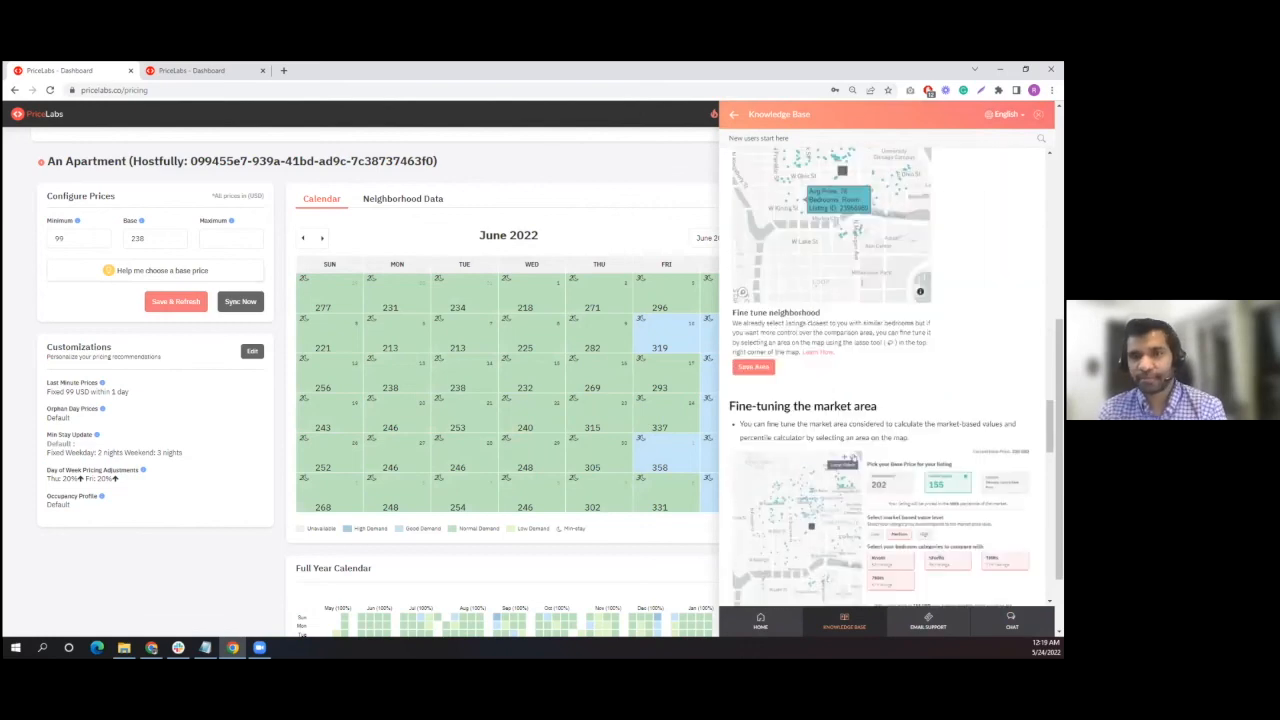